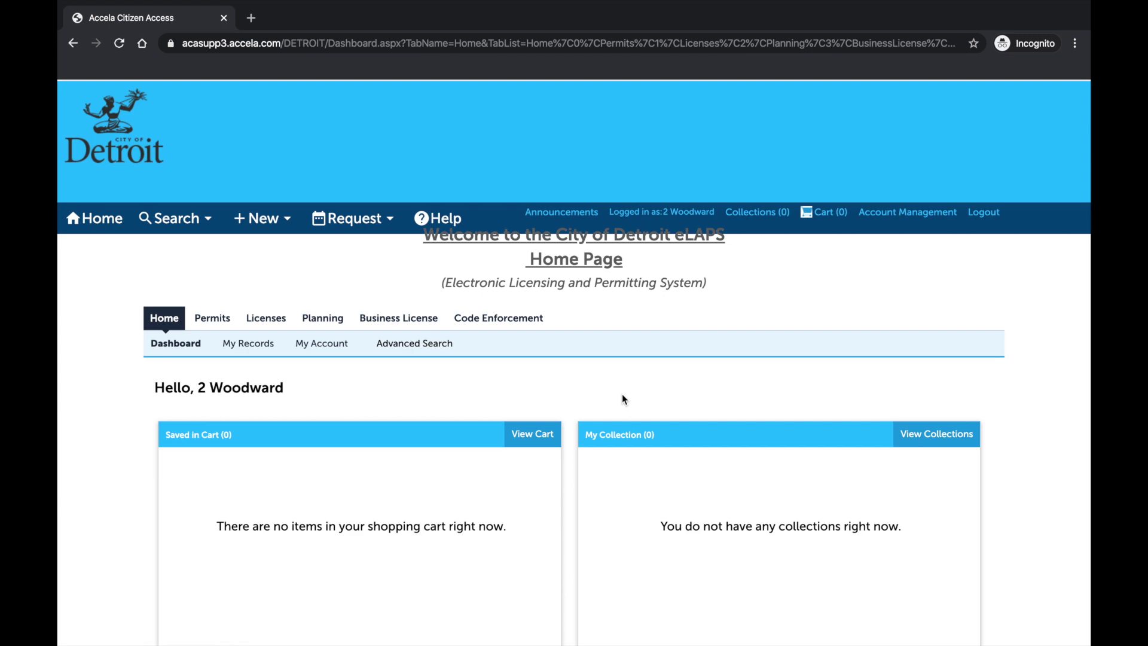
Step: Open Code Enforcement, accept the General Disclaimer terms, and continue the application
left_click(530, 321)
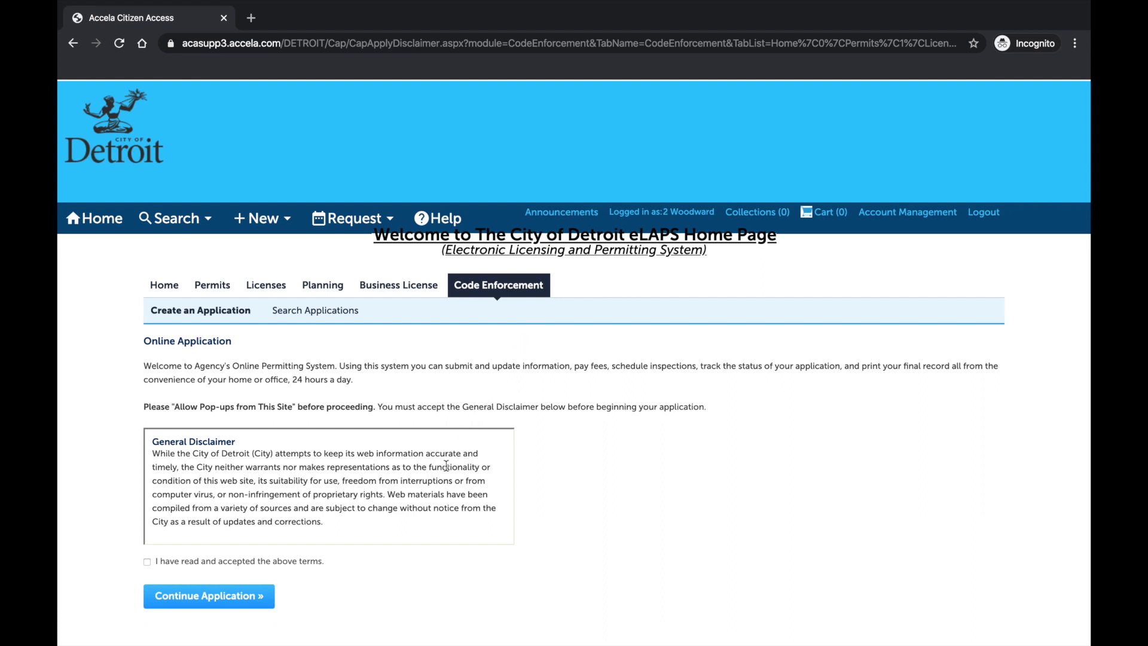
scroll(446, 465, "down", 1)
scroll(446, 465, "down", 2)
scroll(446, 465, "down", 2)
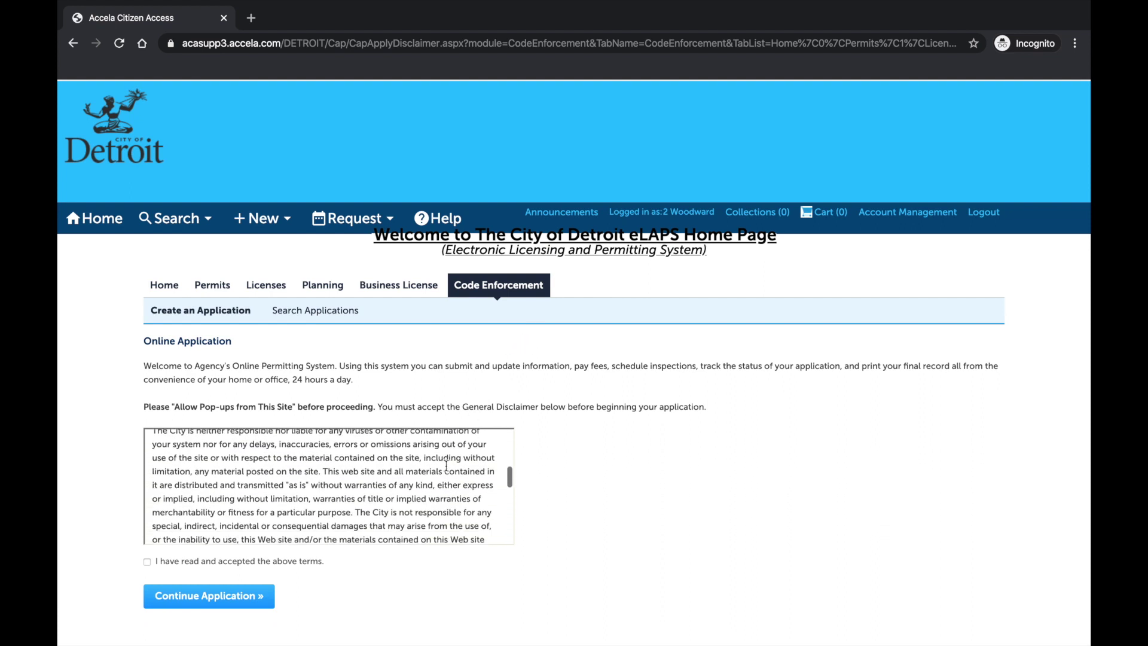
scroll(446, 465, "down", 2)
scroll(446, 465, "down", 1)
scroll(446, 465, "down", 1)
scroll(446, 465, "down", 2)
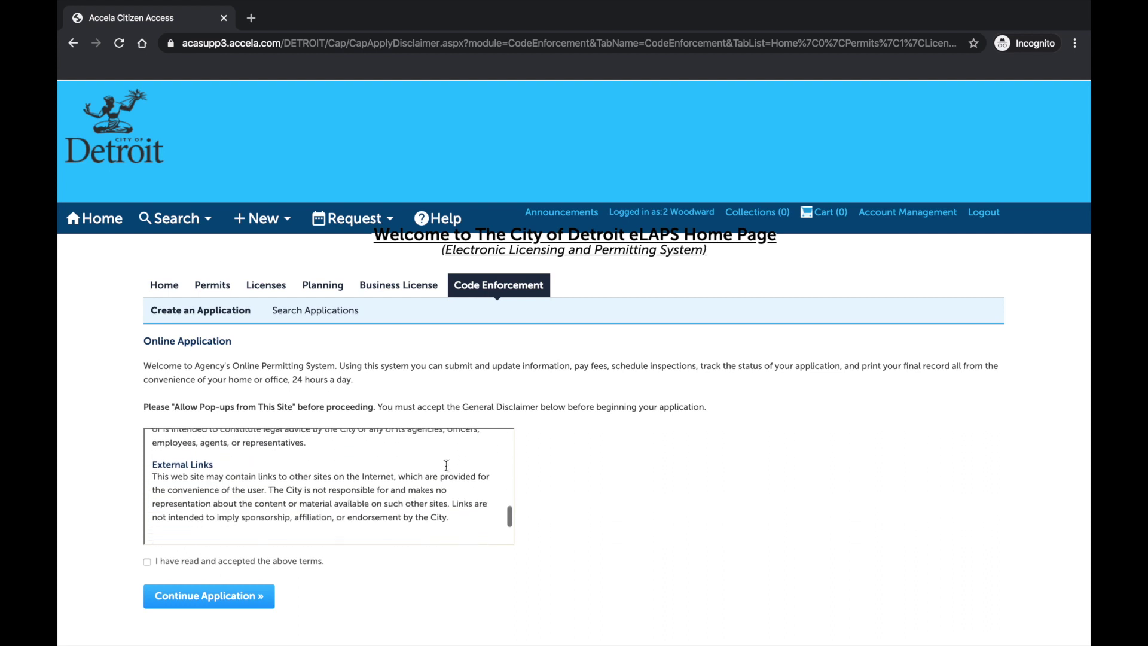
scroll(446, 465, "down", 1)
scroll(446, 466, "down", 1)
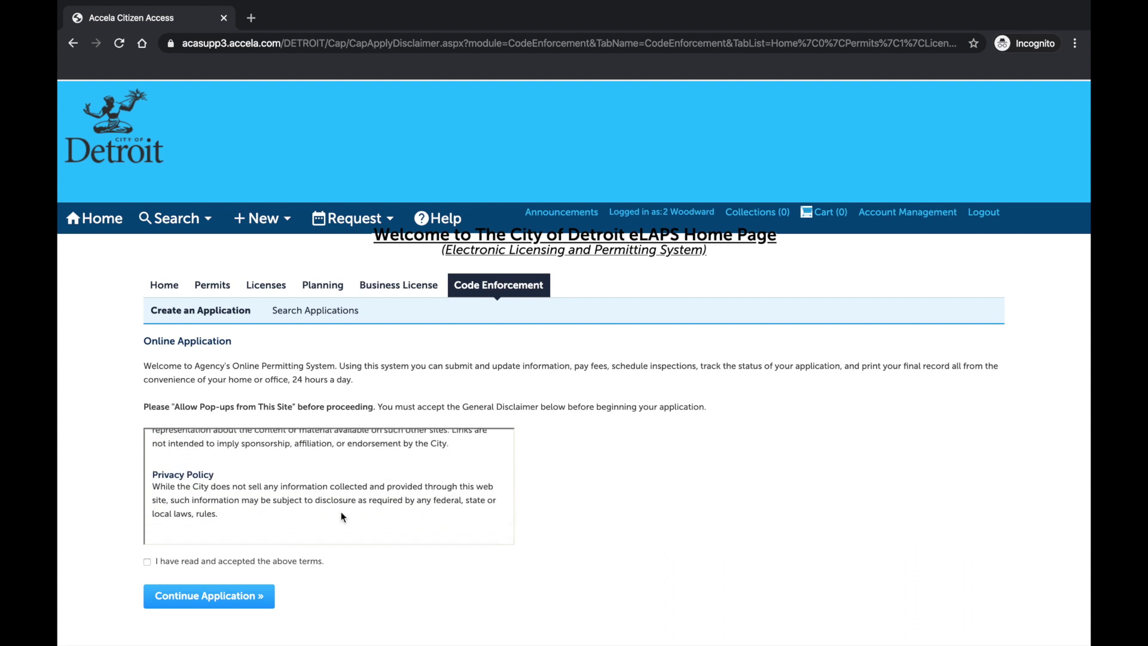
left_click(147, 561)
left_click(157, 607)
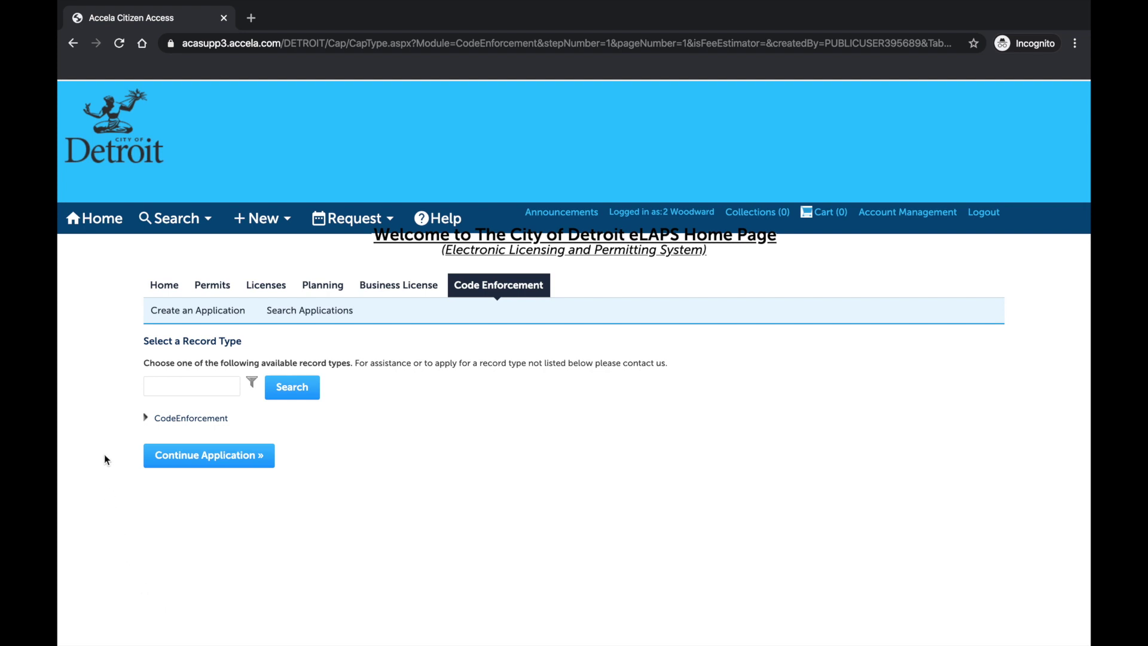
Step: Choose Rental Registration under the CodeEnforcement record types and continue
left_click(146, 419)
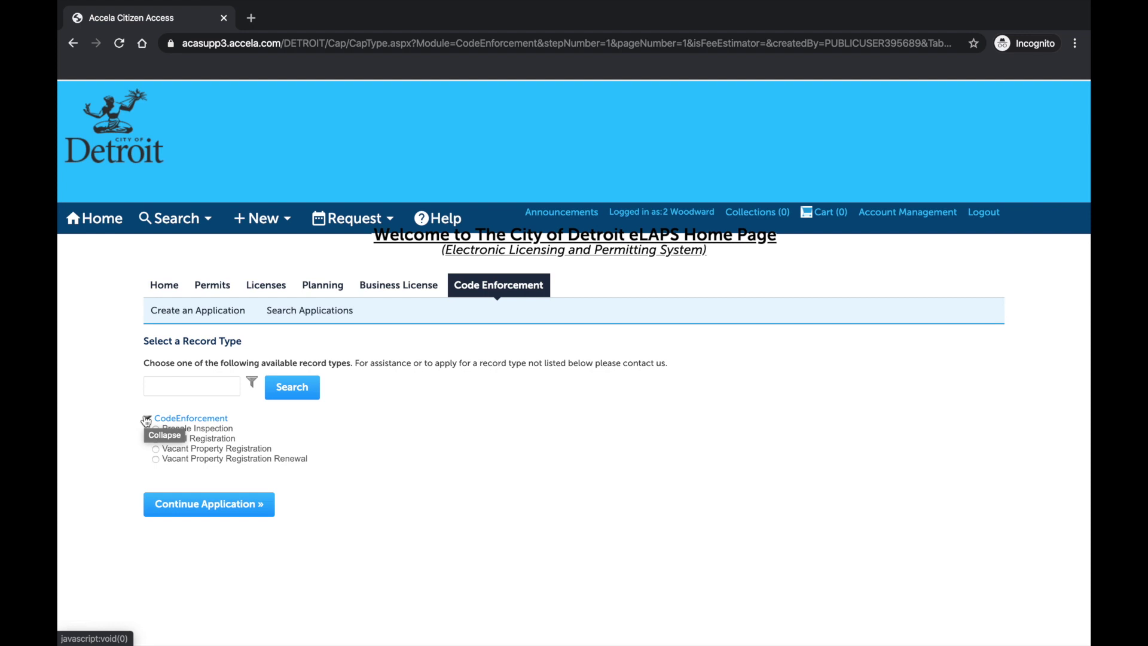
left_click(156, 438)
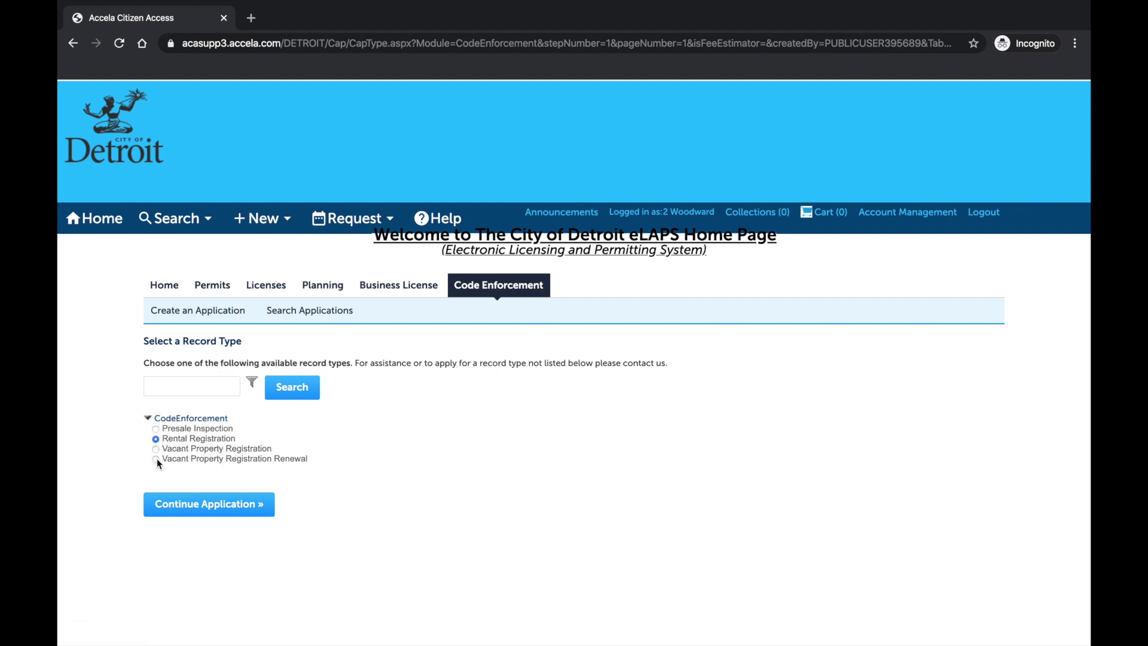
left_click(157, 515)
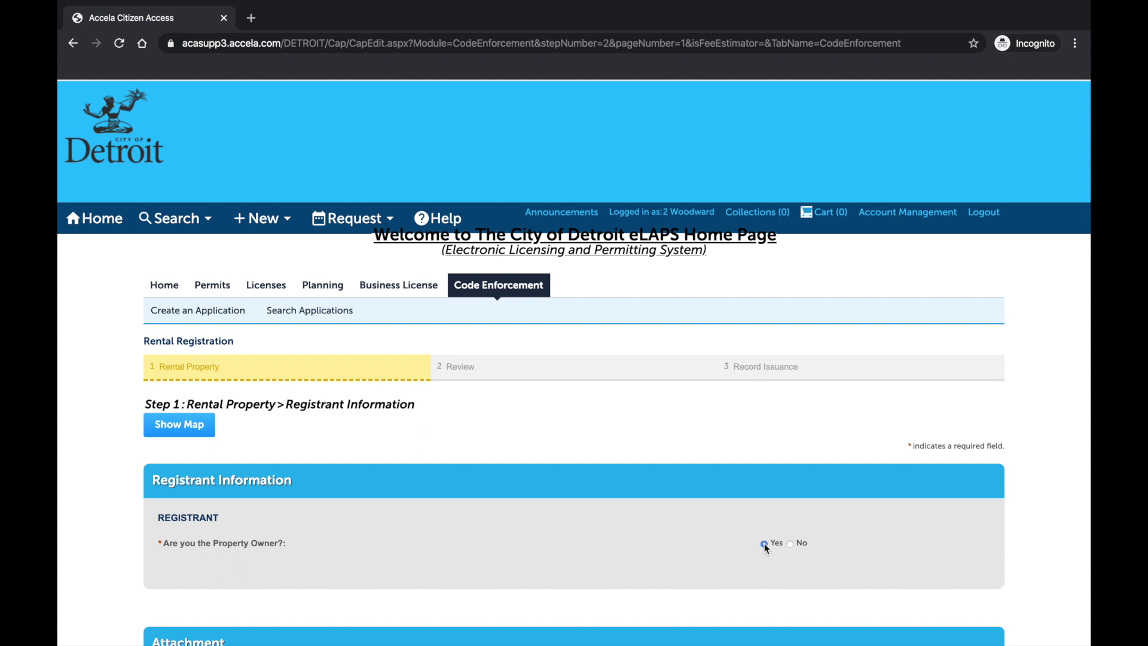
Step: Scroll down the Rental Registration form toward the Attachment section
scroll(767, 548, "down", 1)
scroll(766, 547, "down", 3)
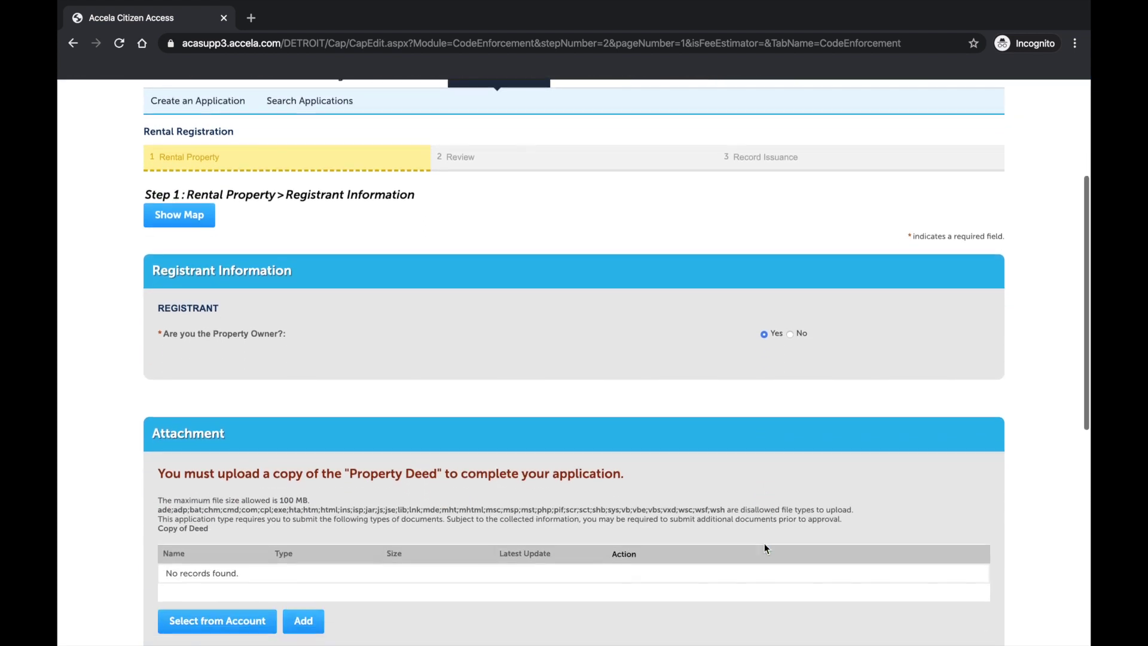
scroll(765, 546, "down", 1)
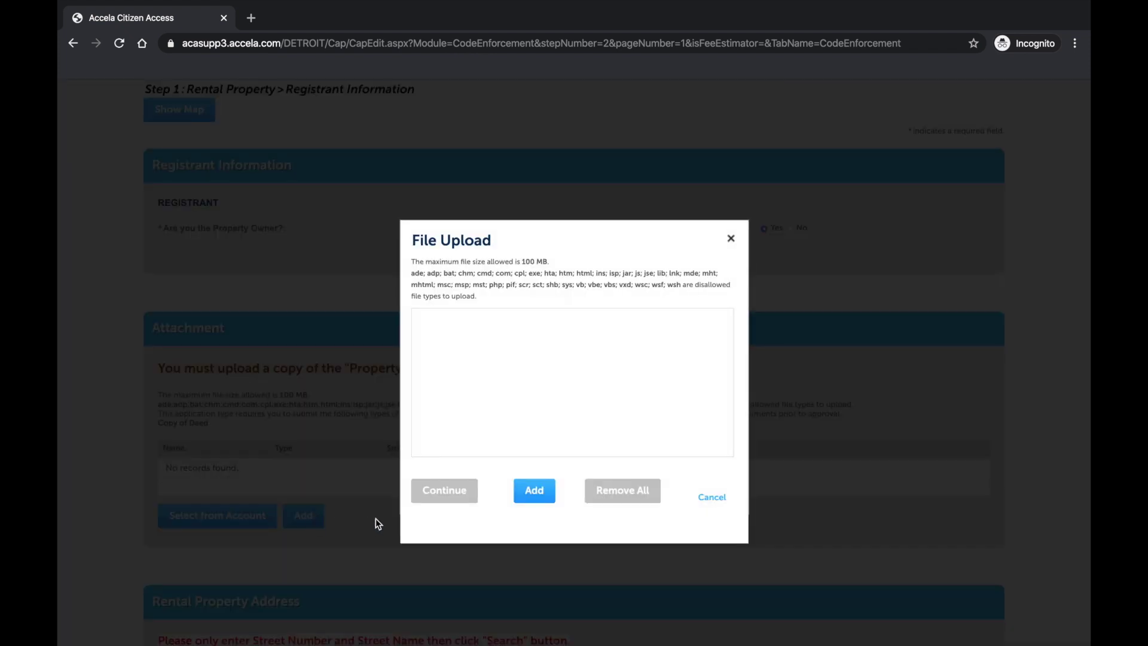
Step: Upload Deed Information.pdf through the File Upload dialog
left_click(529, 498)
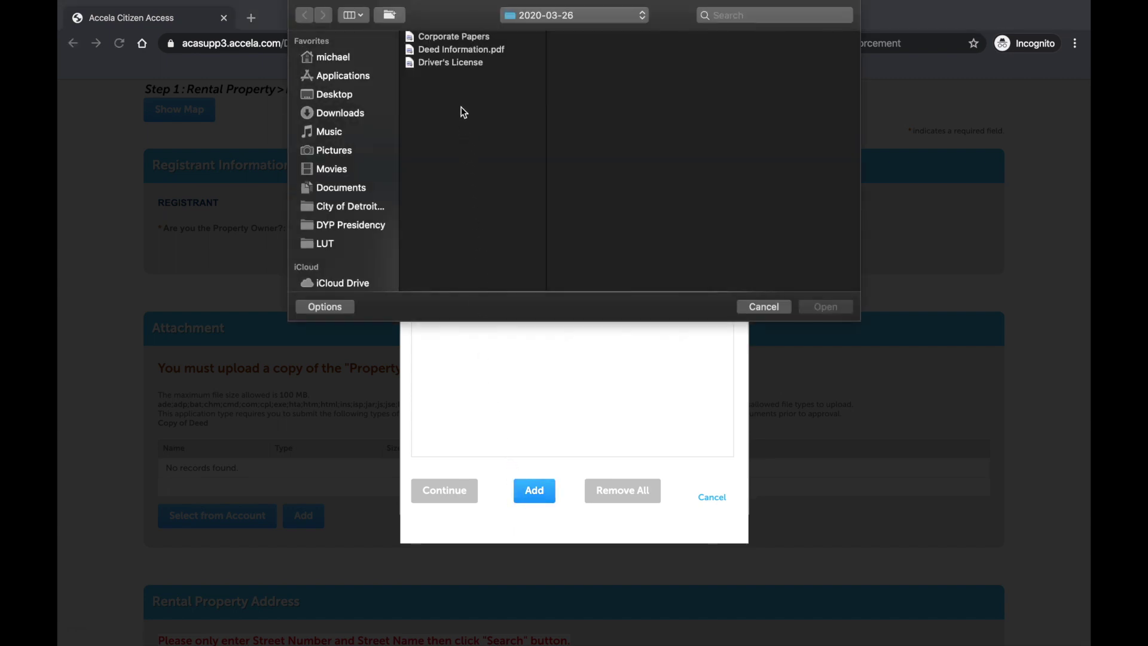
left_click(462, 50)
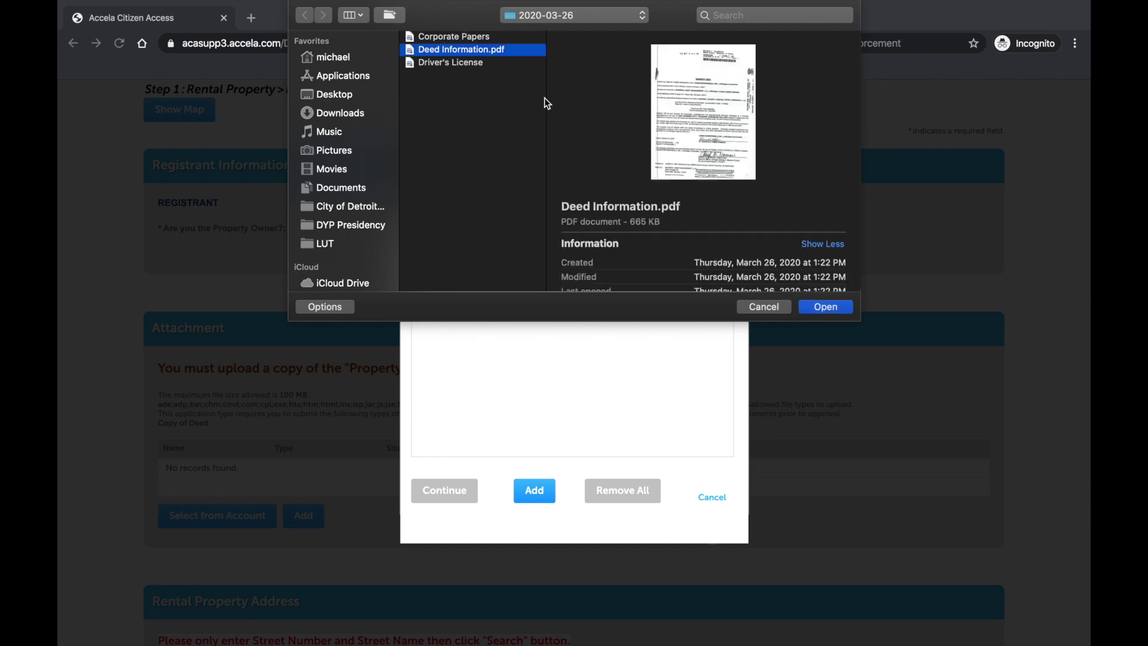
left_click(810, 309)
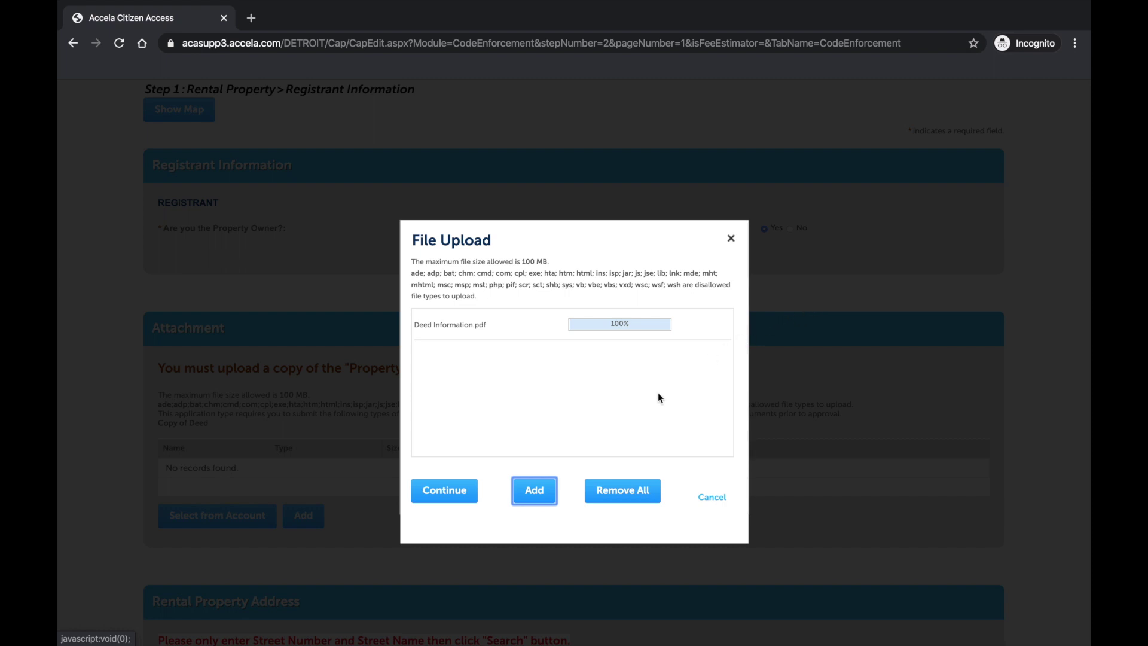
left_click(473, 490)
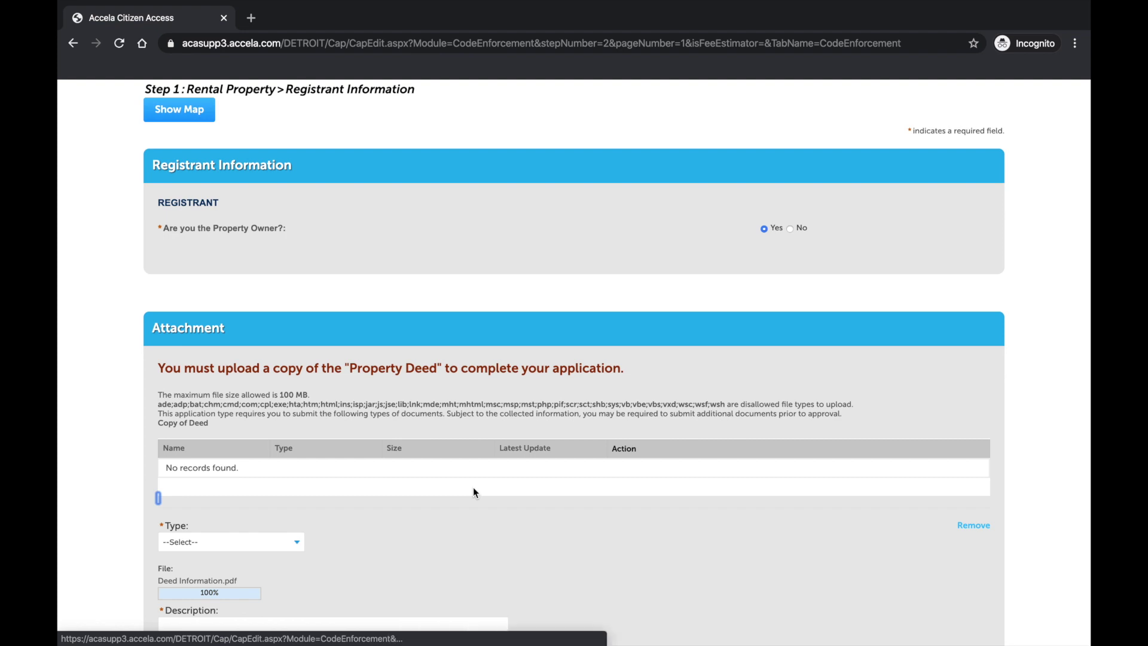
Step: Set the deed attachment type to Copy of Deed with description 'n/a' and save it
scroll(473, 486, "down", 3)
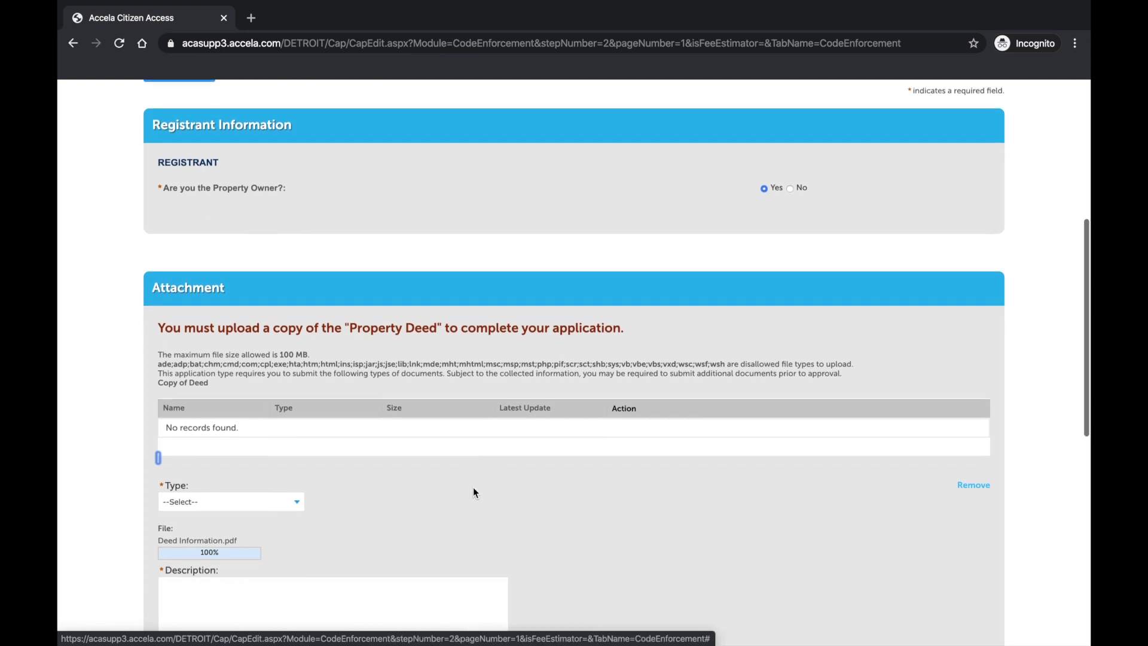
scroll(473, 492, "down", 2)
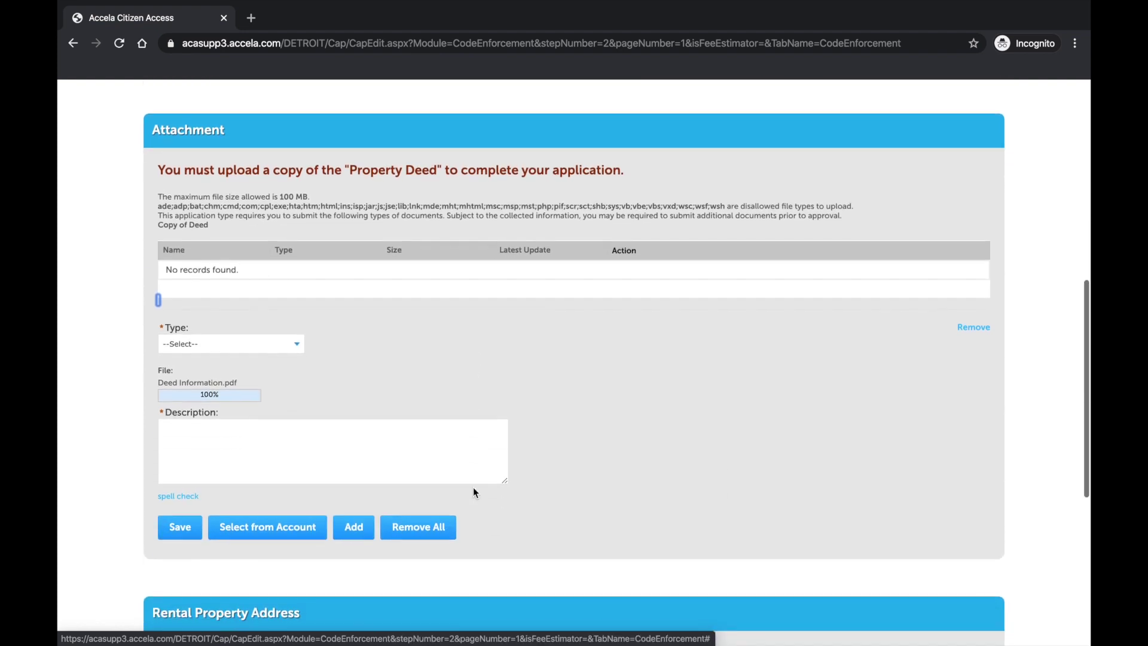
left_click(297, 350)
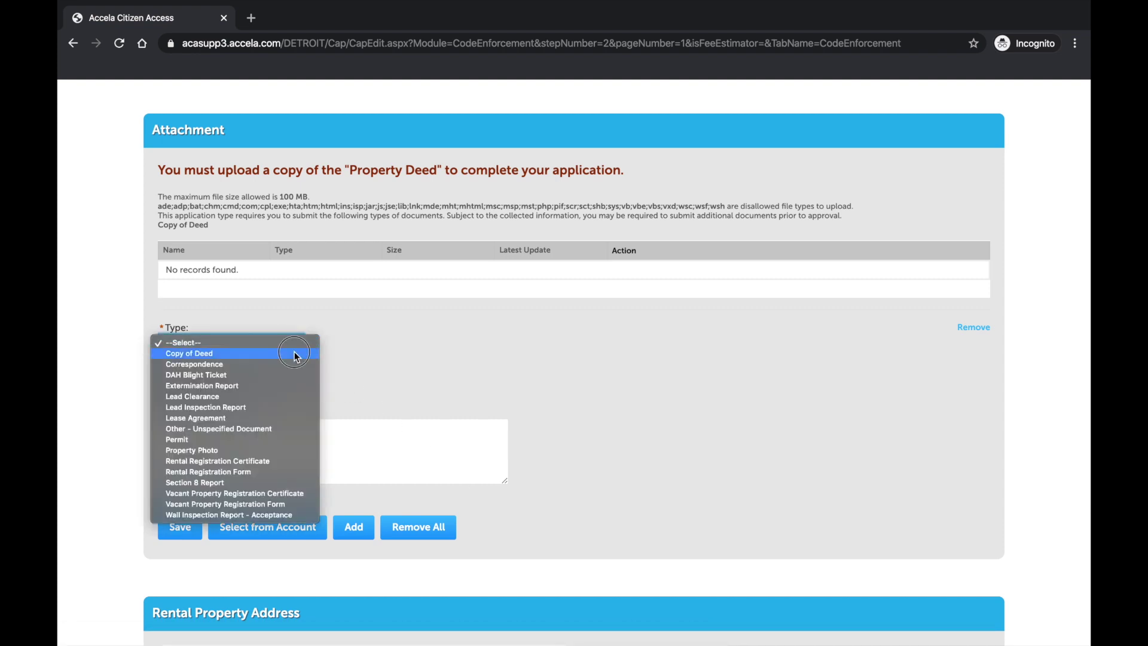
left_click(295, 354)
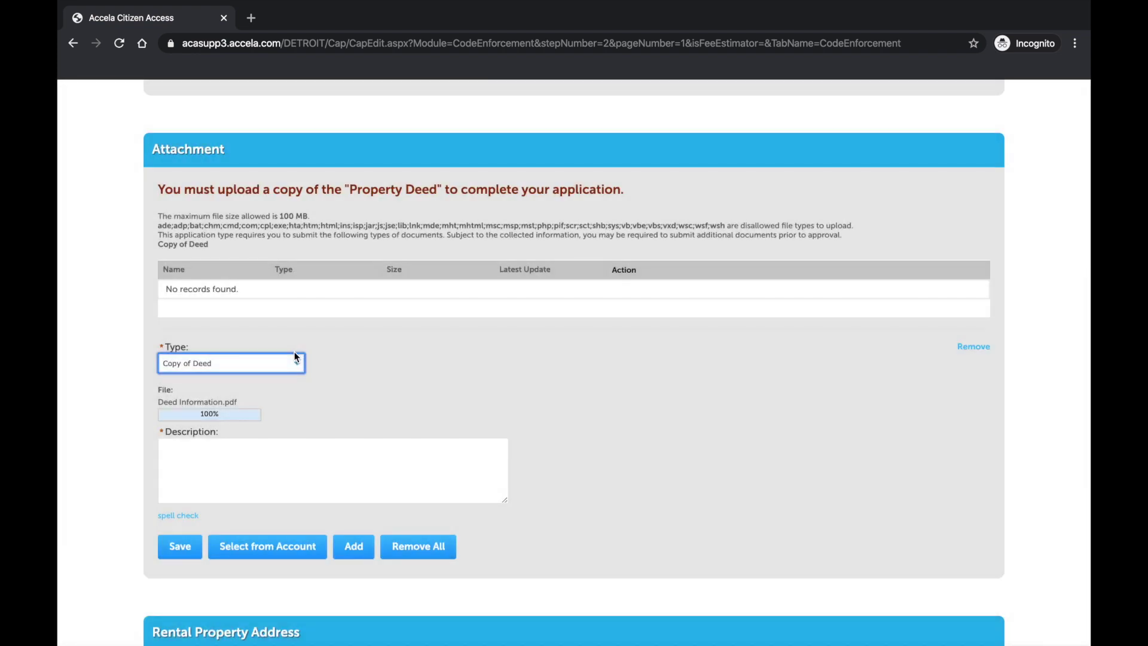
left_click(281, 447)
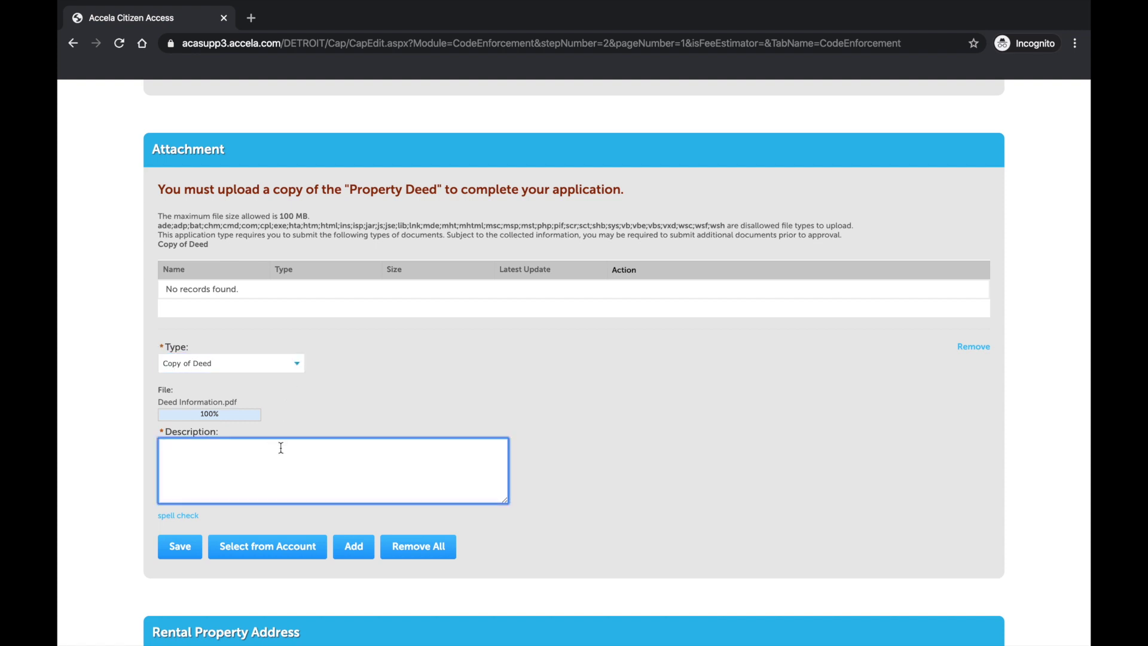
type("n/a")
left_click(200, 549)
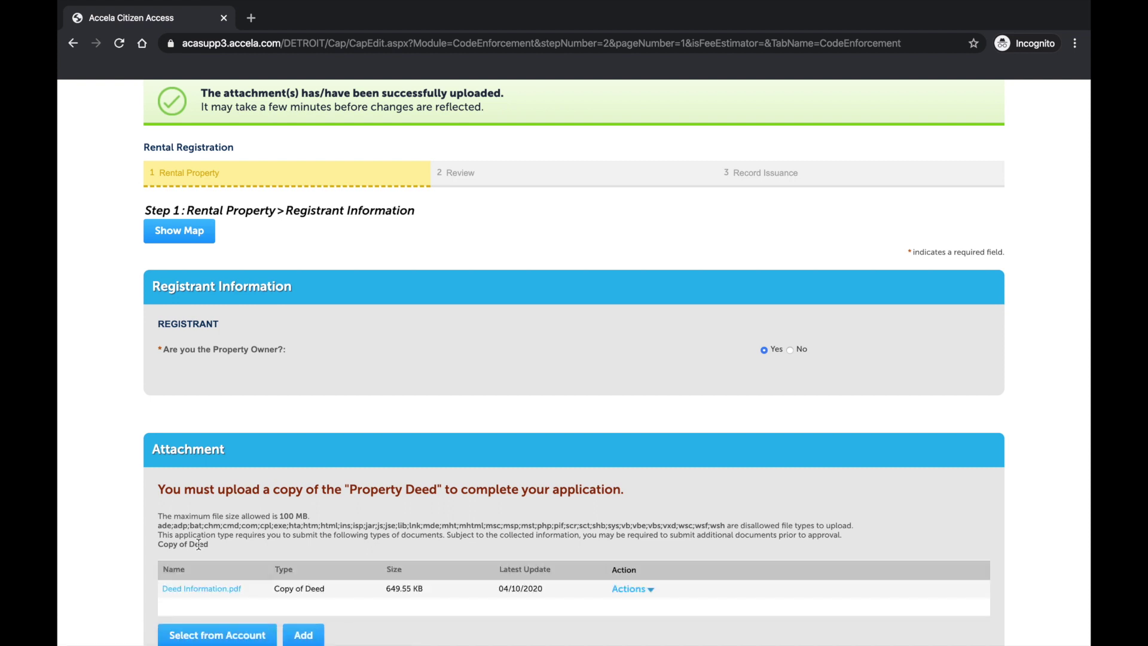
Step: Enter street number 2 in the Rental Property Address search
scroll(199, 544, "down", 3)
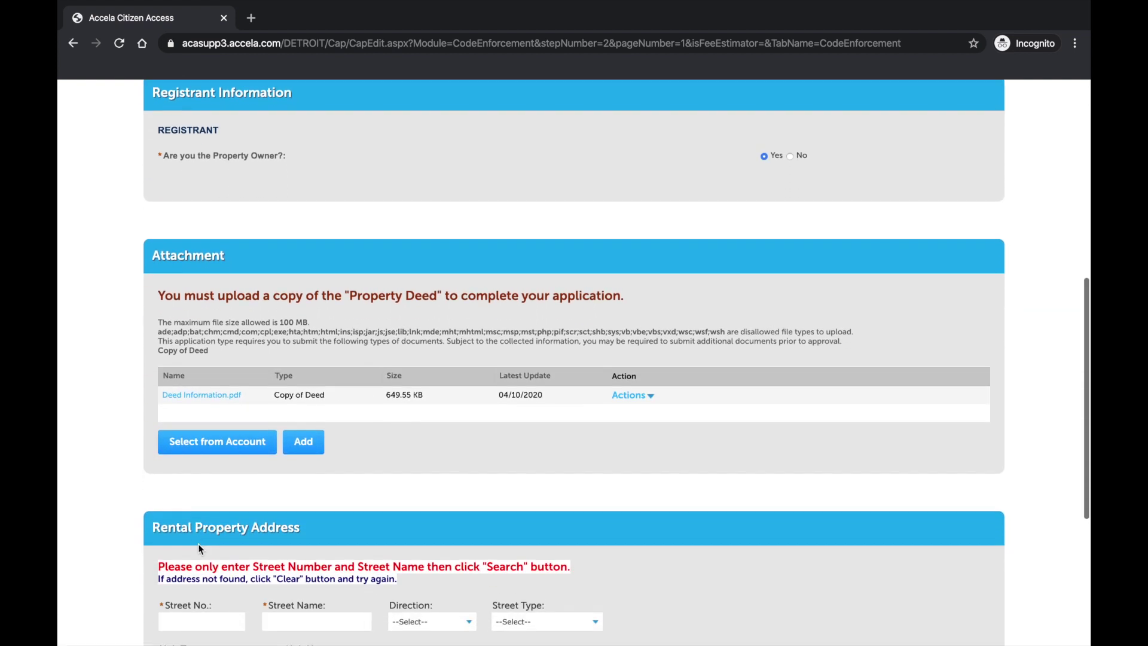
scroll(199, 548, "down", 1)
scroll(198, 548, "down", 1)
scroll(198, 548, "down", 1)
scroll(199, 548, "down", 1)
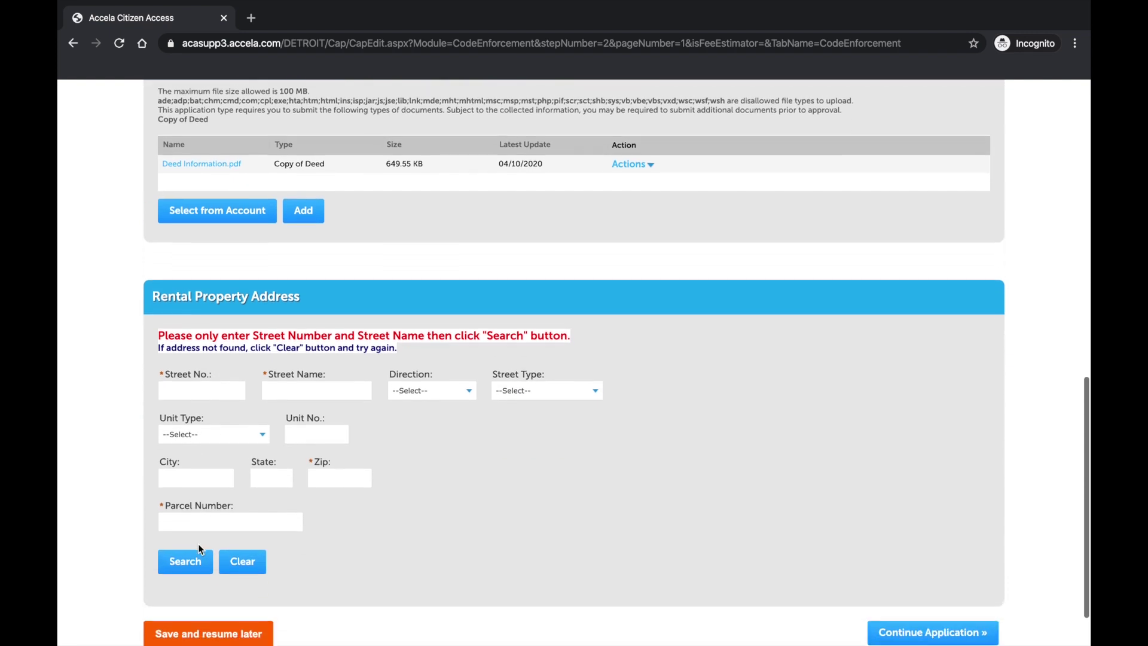
scroll(199, 549, "down", 1)
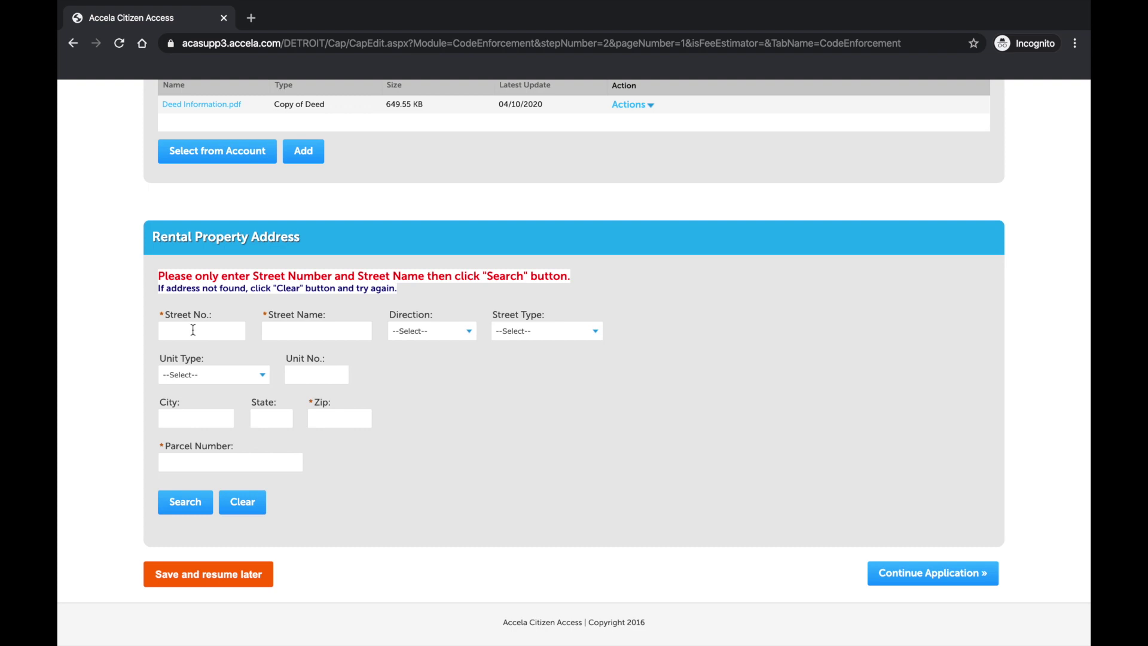
left_click(193, 330)
type("2")
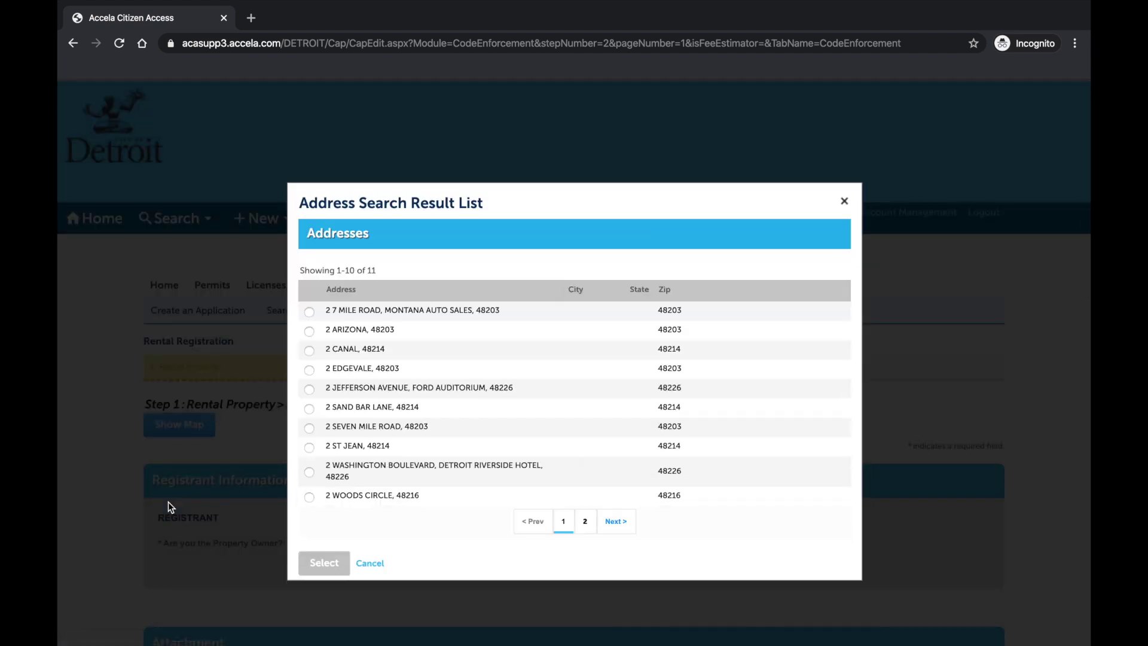
left_click(586, 522)
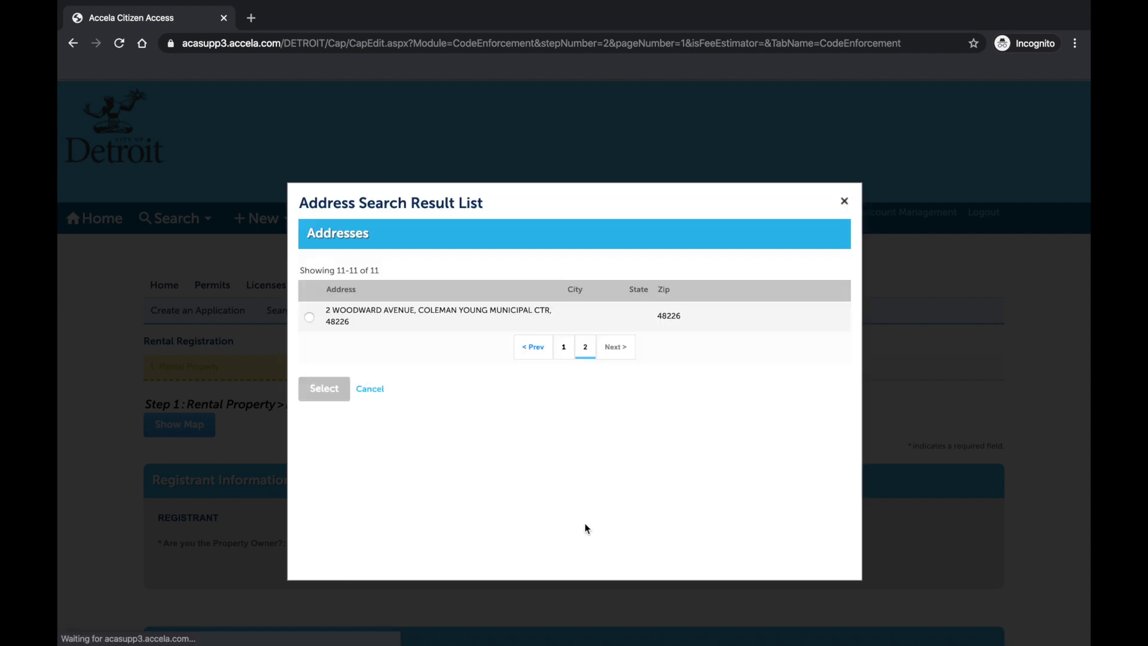
left_click(308, 313)
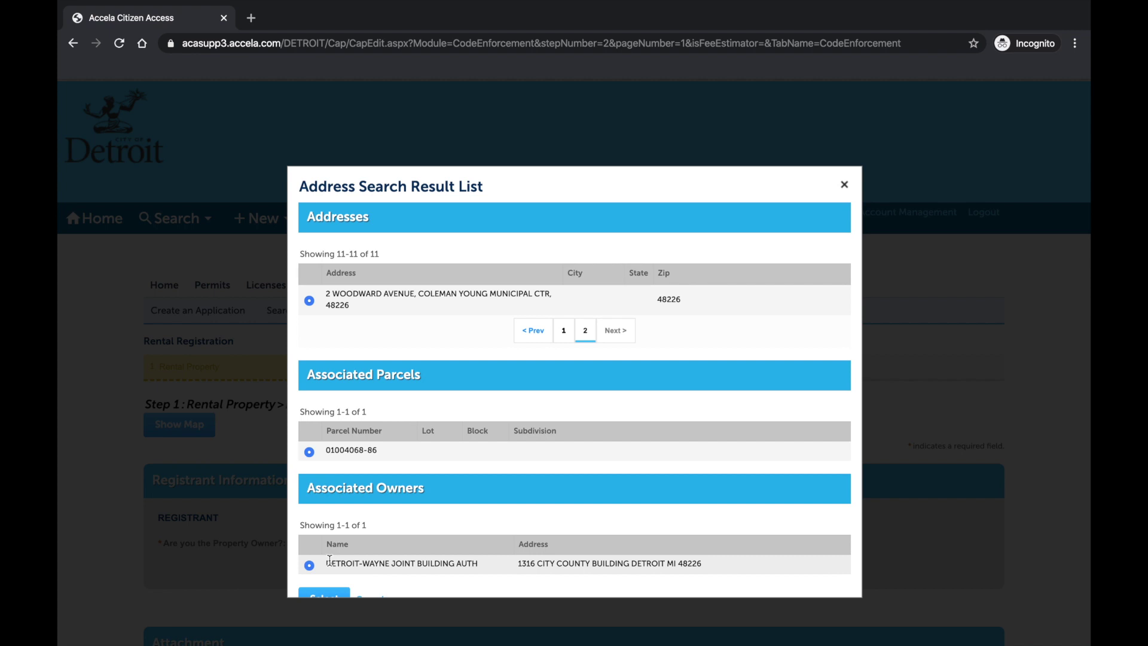
scroll(328, 582, "down", 1)
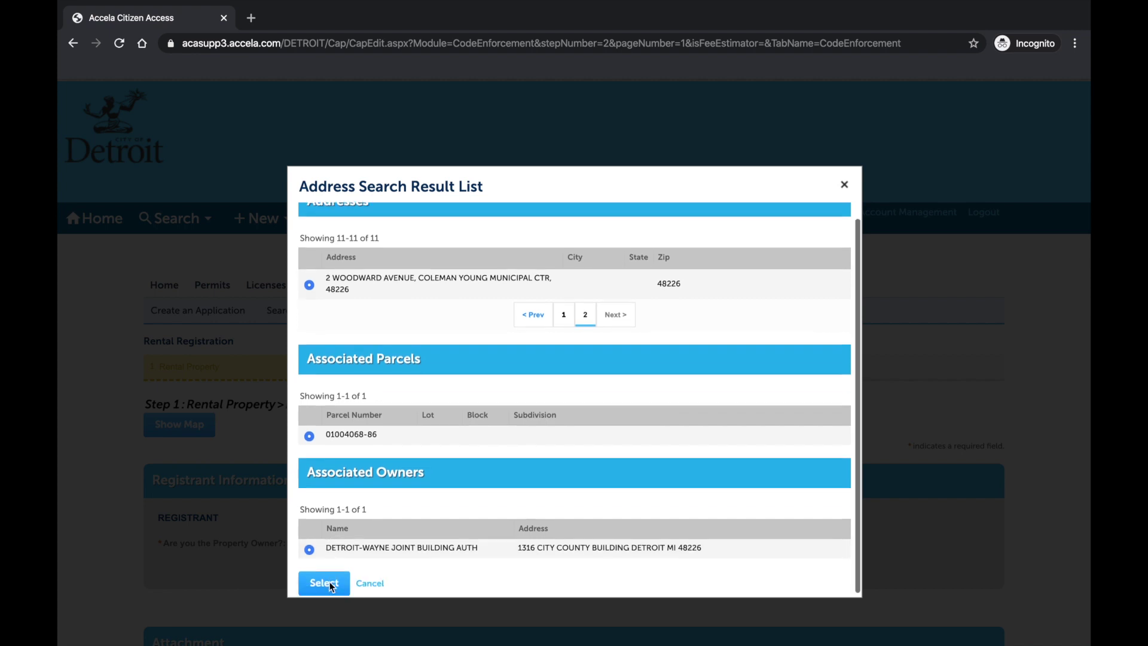
left_click(329, 581)
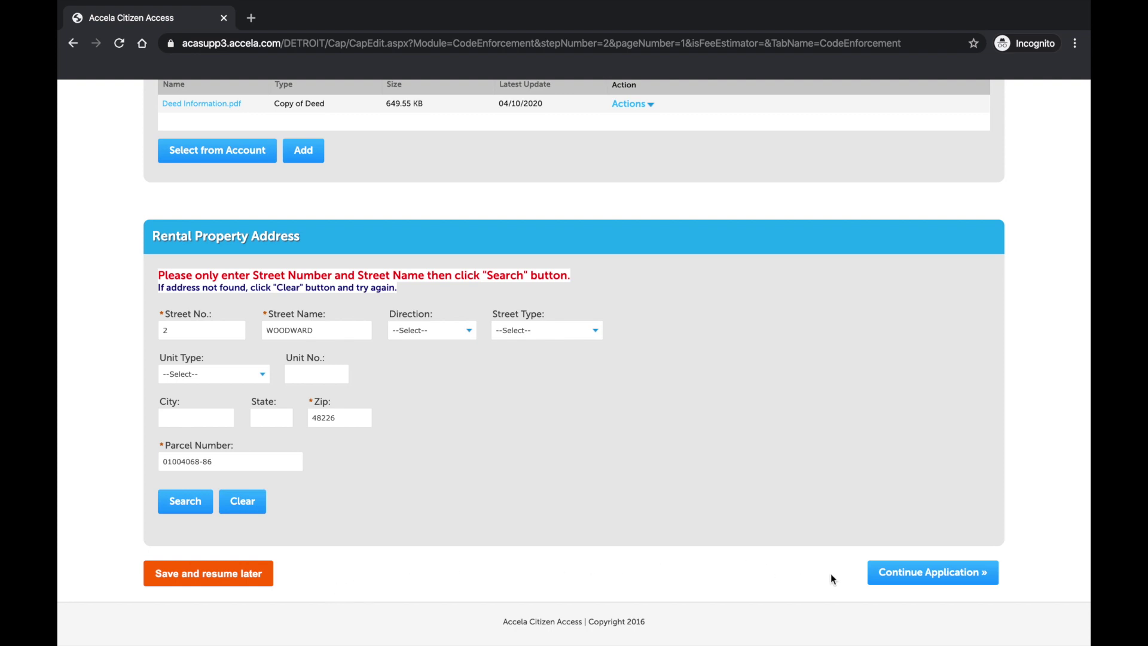
left_click(871, 578)
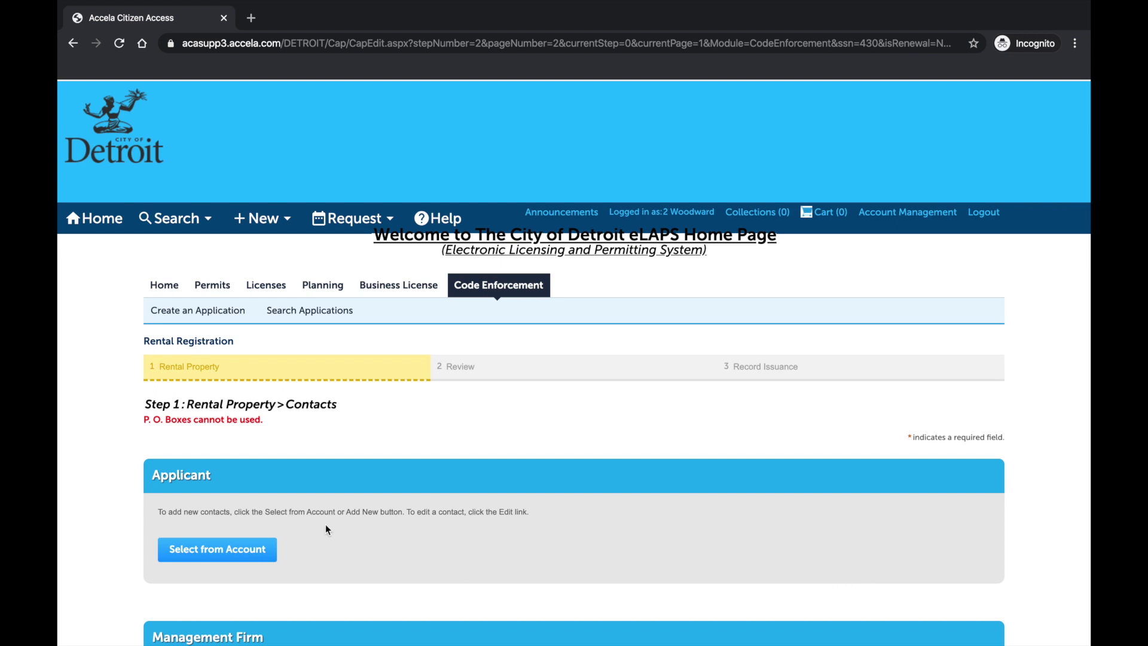
Step: Add the account's contact as Applicant and continue to Property Information
left_click(272, 551)
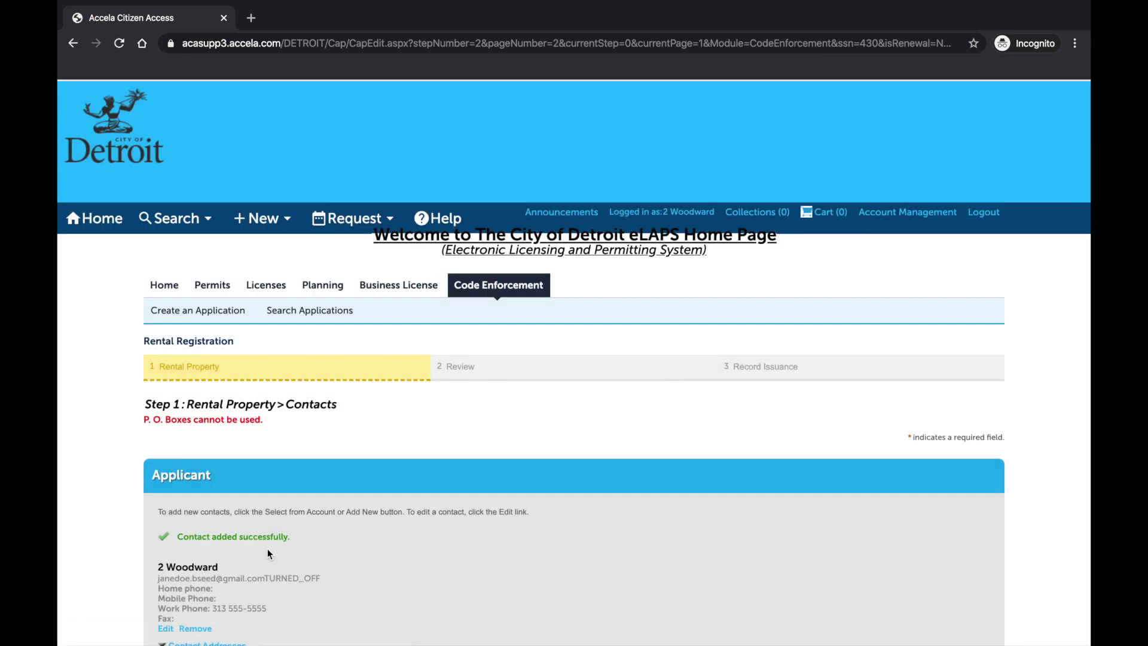
scroll(268, 548, "down", 1)
scroll(267, 547, "down", 1)
scroll(267, 548, "down", 1)
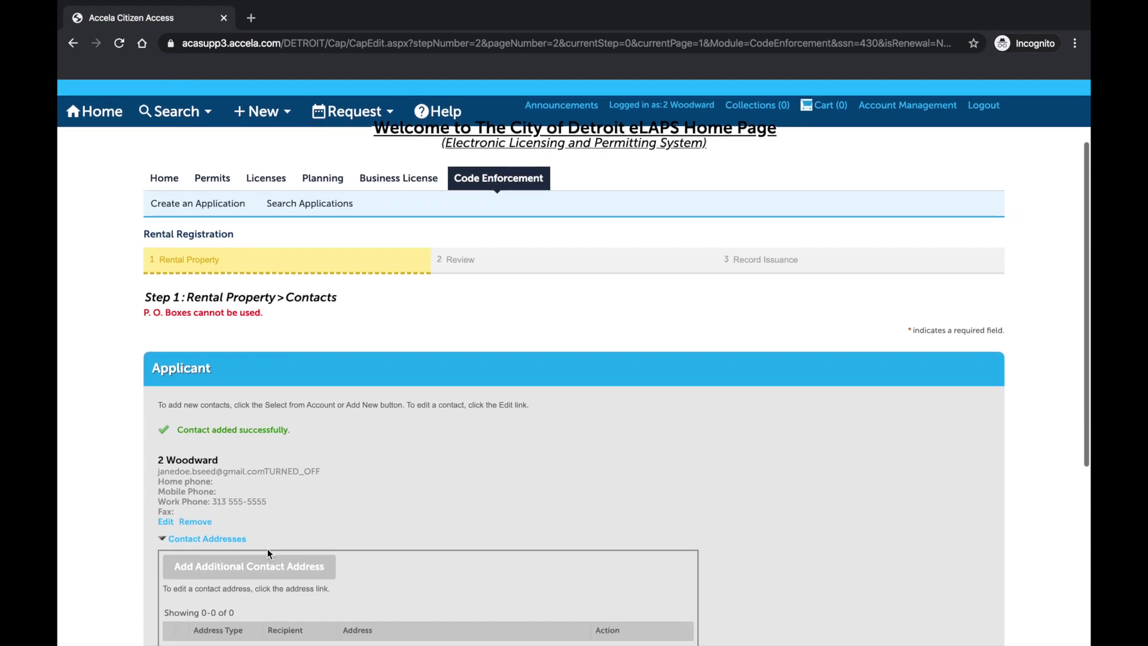
scroll(268, 548, "down", 1)
scroll(267, 548, "down", 1)
scroll(267, 548, "down", 1)
scroll(267, 548, "down", 1)
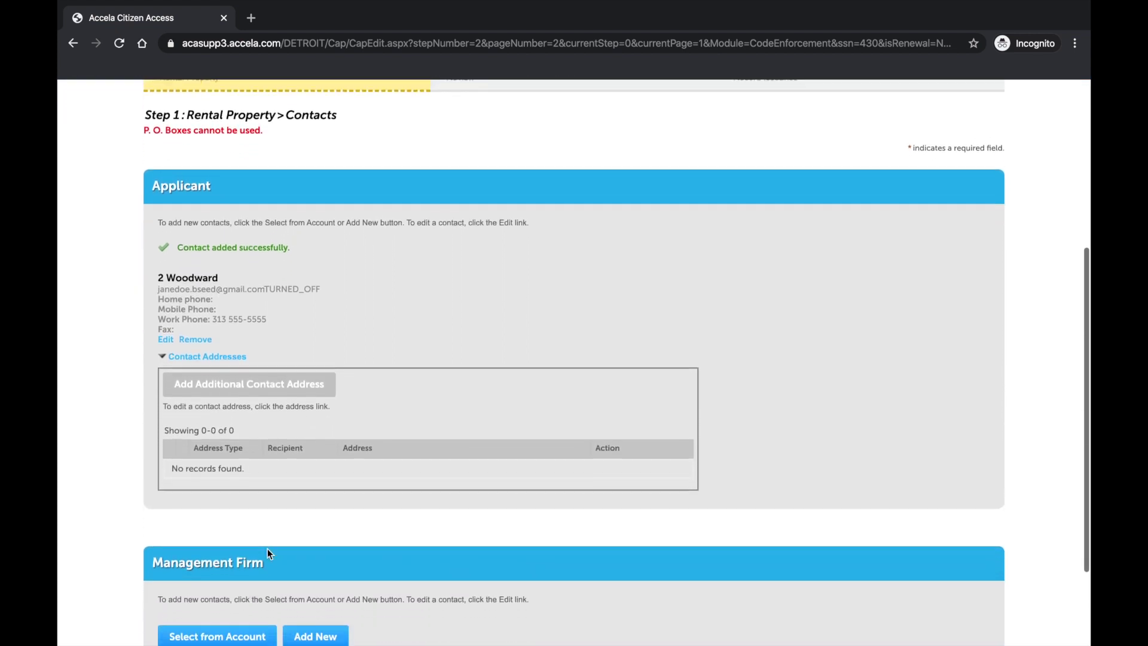
scroll(267, 549, "down", 1)
scroll(267, 549, "down", 1)
scroll(267, 549, "down", 1)
scroll(267, 549, "down", 1)
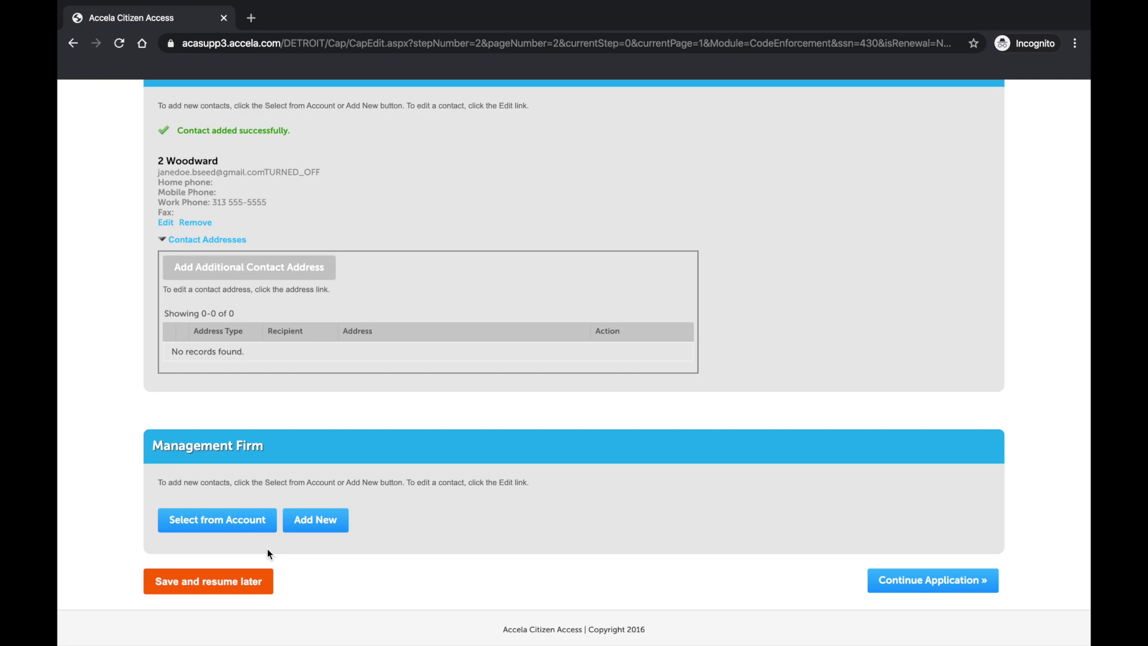
left_click(876, 585)
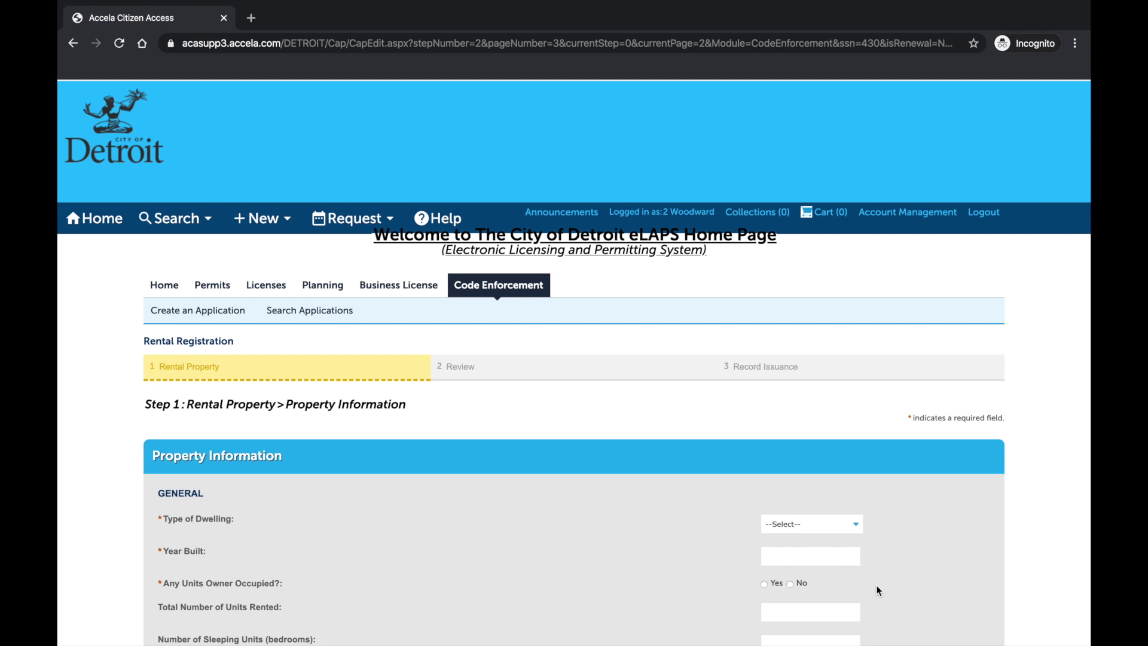
Step: Set dwelling type to Apartment, year built 2000, and 10 stories
scroll(877, 585, "down", 4)
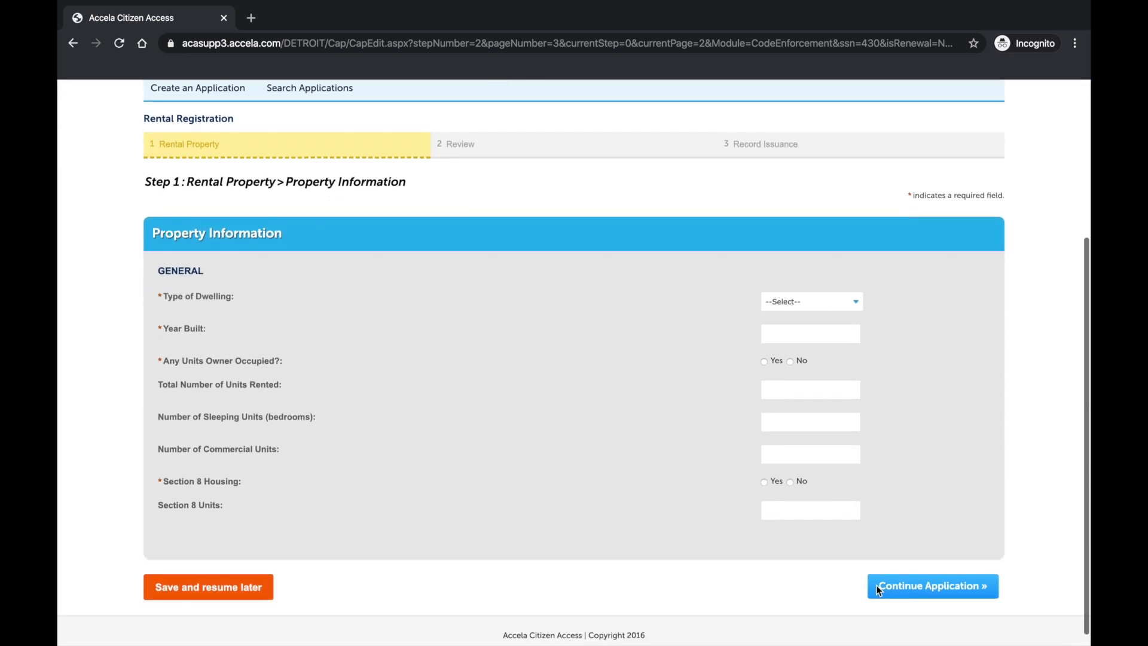
left_click(832, 306)
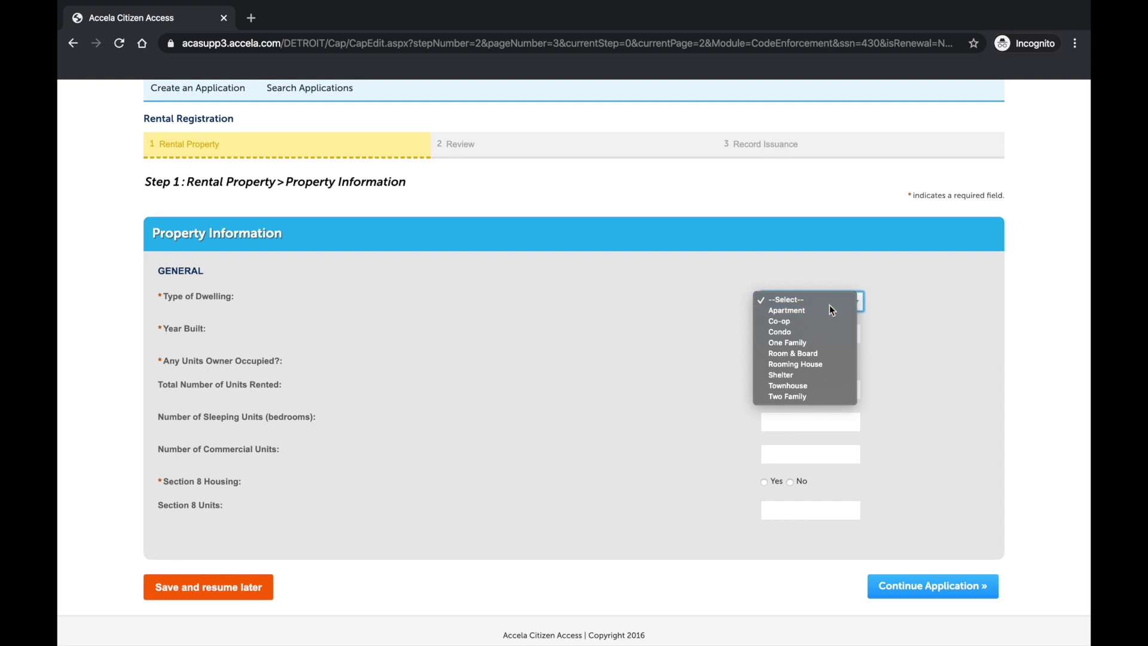
left_click(831, 309)
left_click(821, 331)
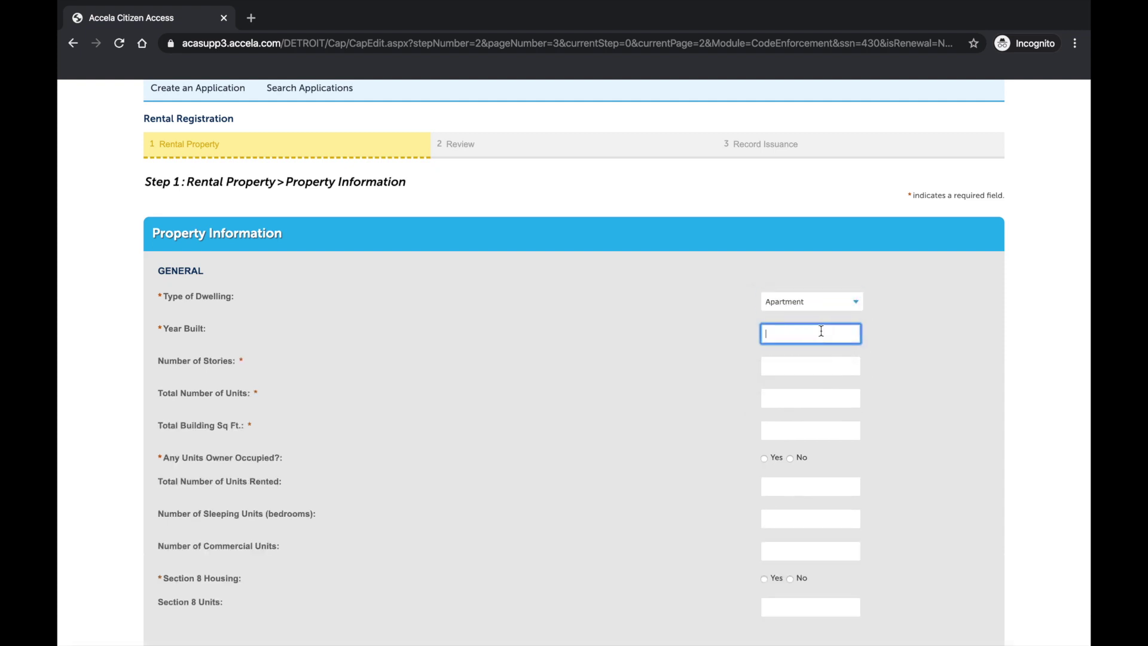
type("2")
type("000")
left_click(818, 363)
type("10")
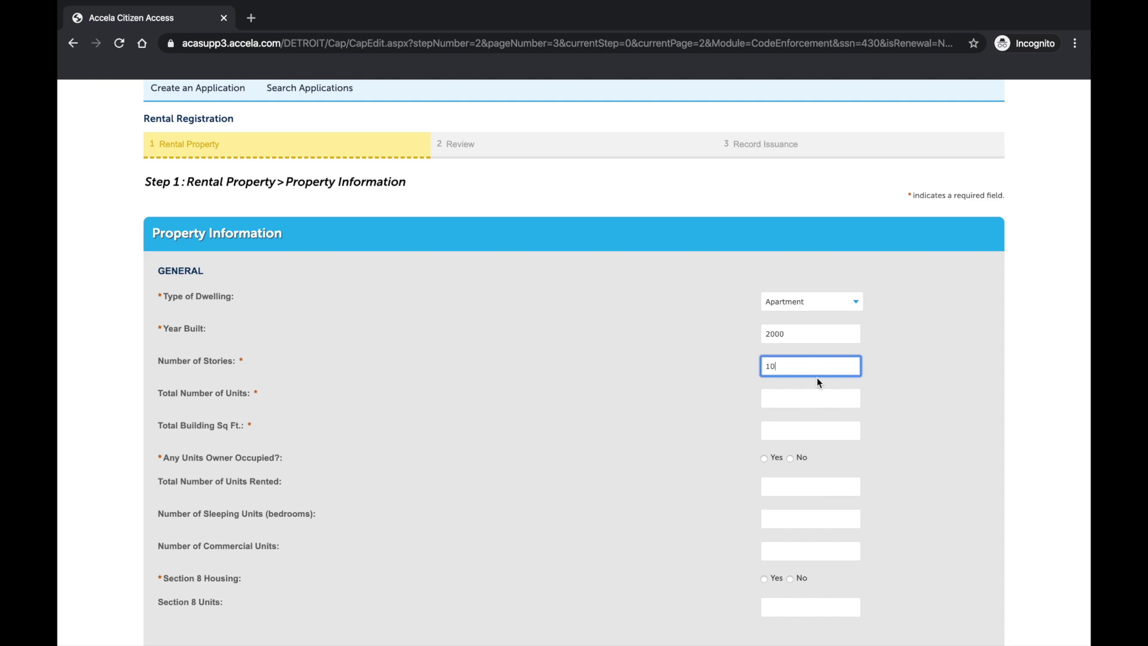
Step: Enter 50 units and 50000 sq ft, answer No to owner occupancy, and continue
left_click(812, 398)
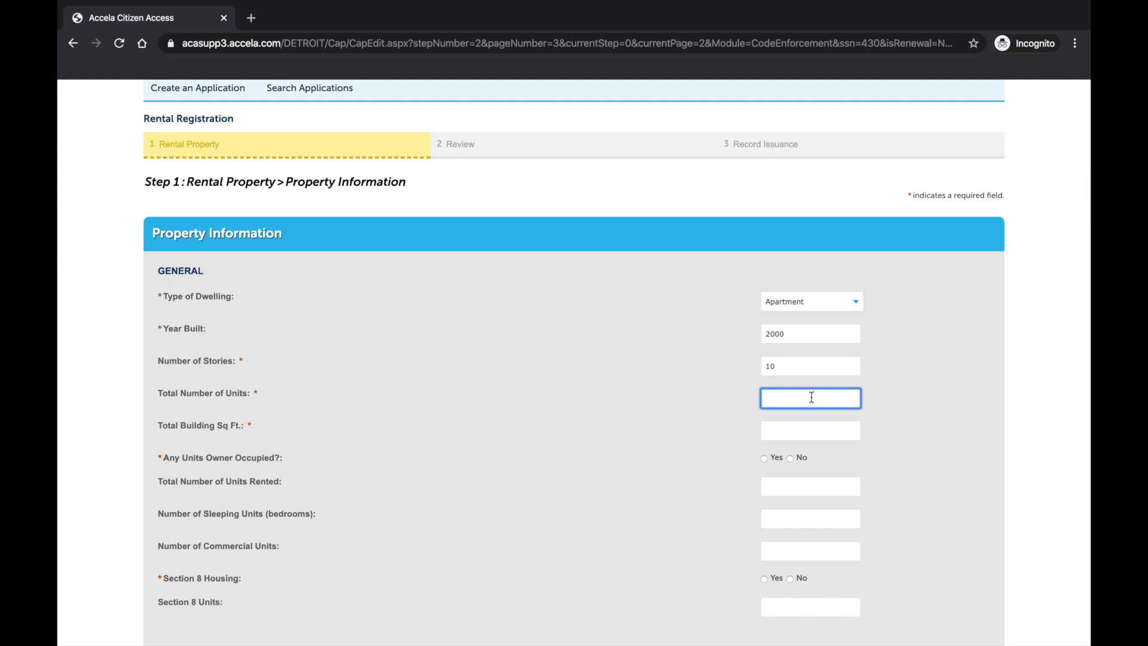
type("50")
left_click(813, 430)
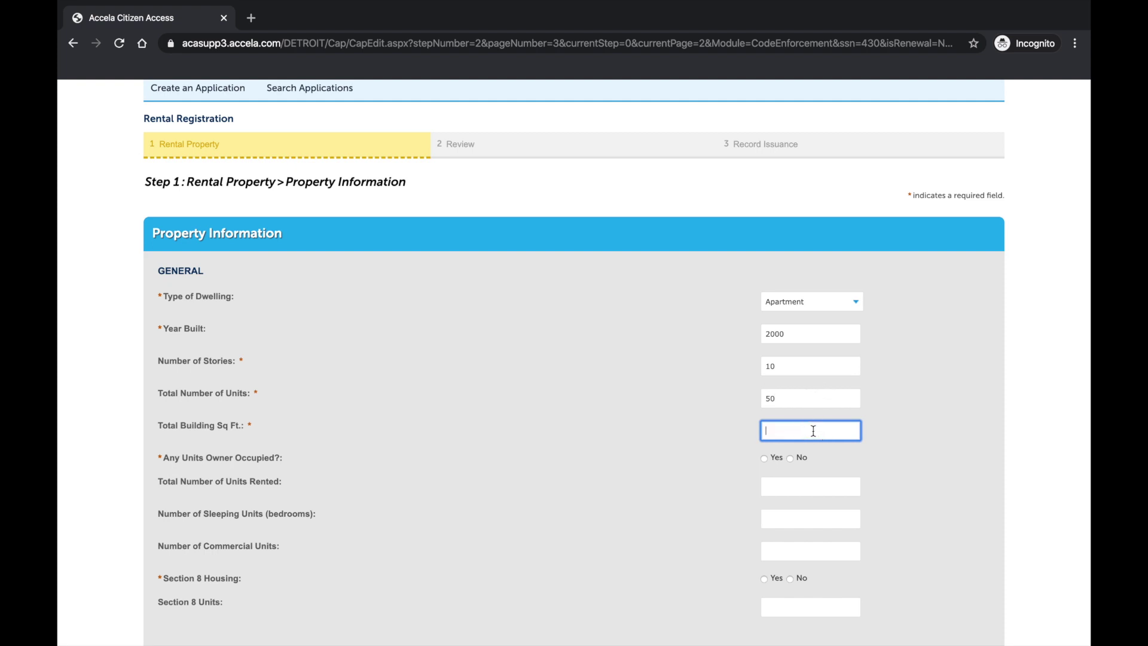
type("500")
type("00")
left_click(791, 458)
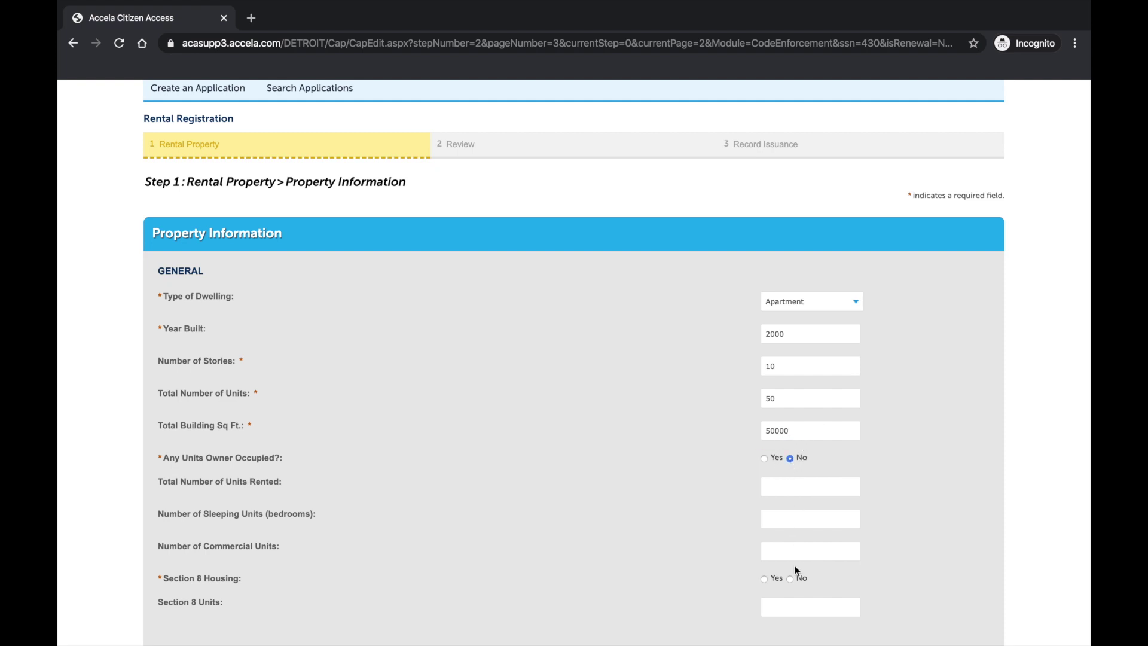
scroll(790, 583, "down", 3)
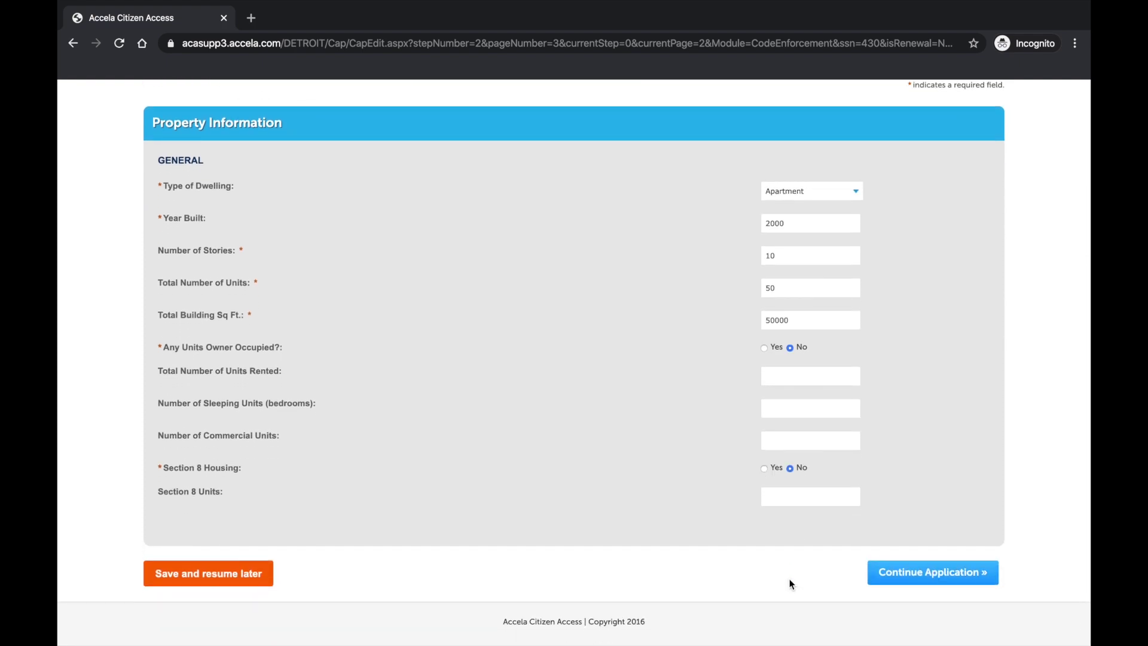
left_click(874, 581)
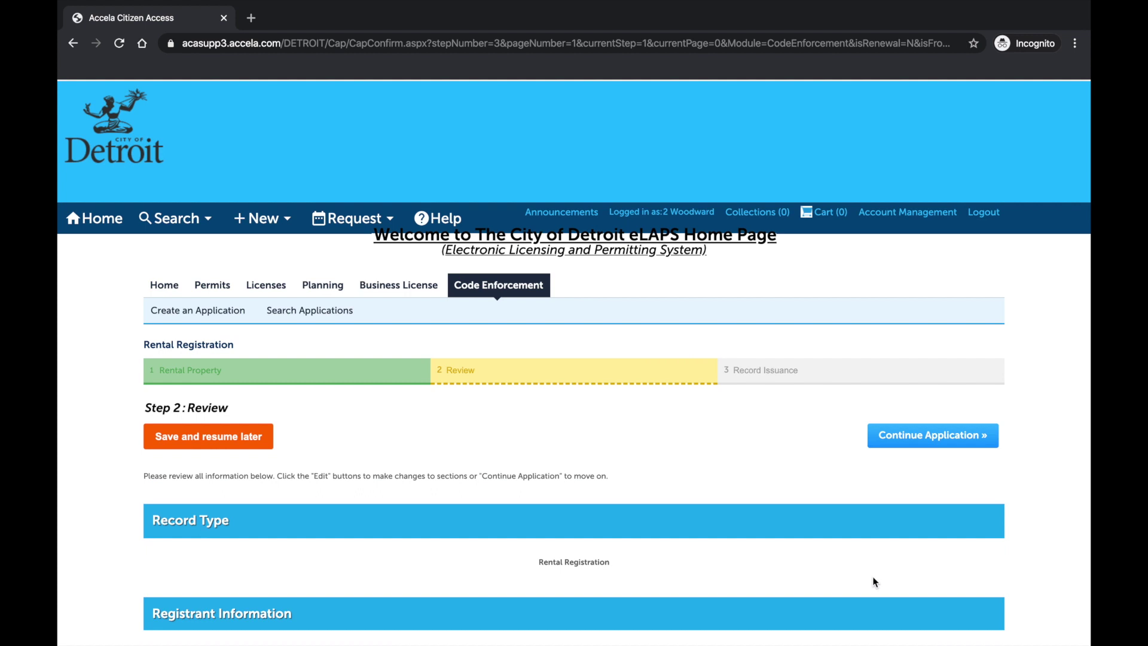
Step: Scroll through the Review page, accept the certification, and submit the Rental Registration
scroll(875, 581, "down", 1)
scroll(874, 582, "down", 1)
scroll(874, 581, "down", 1)
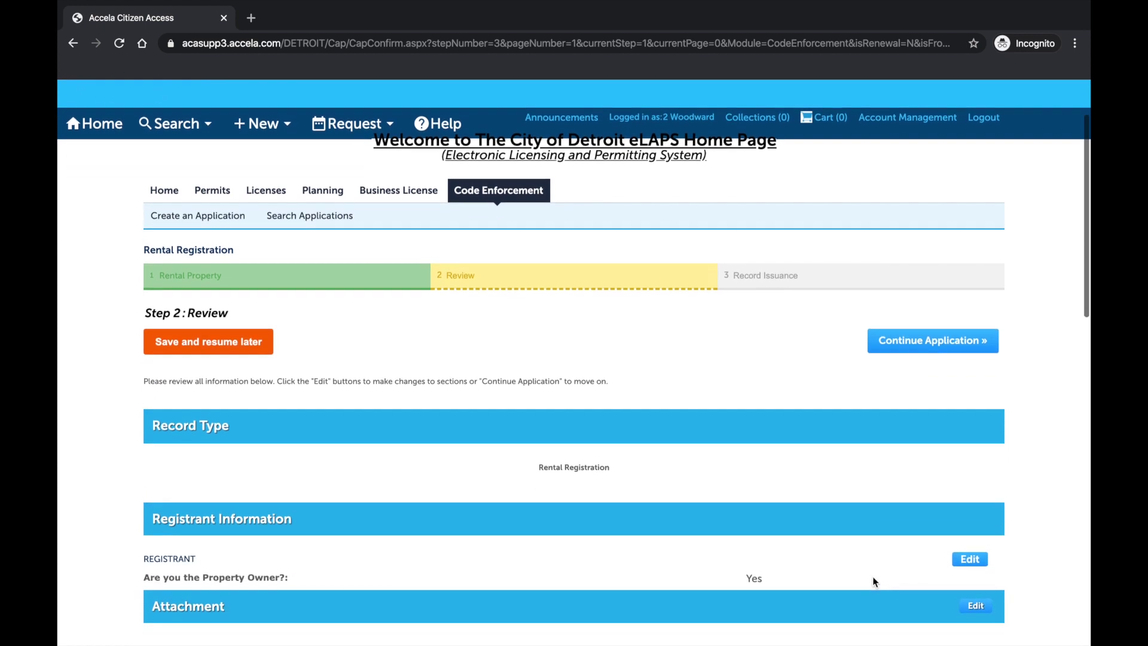
scroll(874, 581, "down", 1)
scroll(874, 581, "down", 2)
scroll(874, 581, "down", 2)
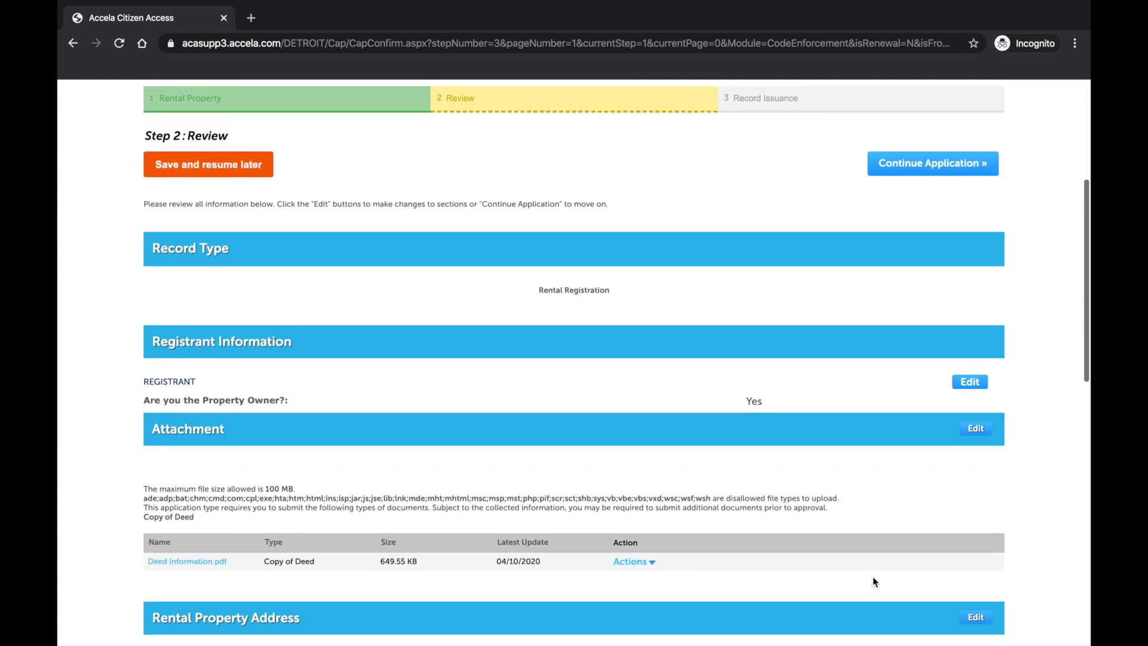
scroll(875, 581, "down", 2)
scroll(875, 581, "down", 2)
scroll(874, 581, "down", 1)
scroll(873, 581, "down", 2)
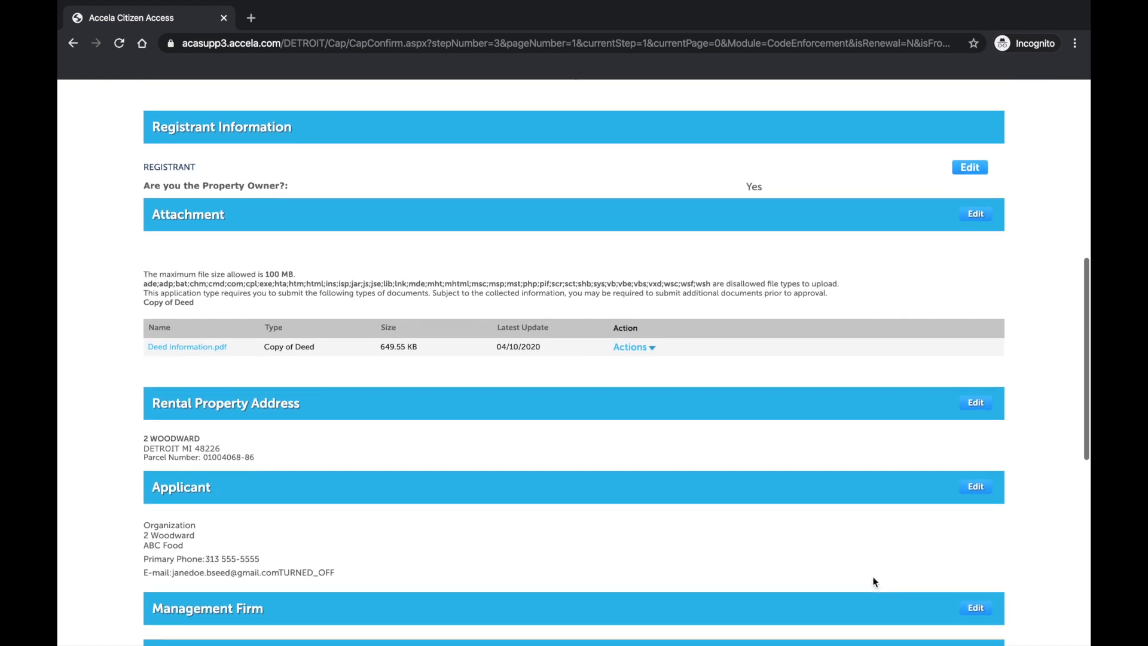
scroll(873, 581, "down", 2)
scroll(873, 581, "down", 2)
scroll(873, 581, "down", 1)
scroll(874, 581, "down", 2)
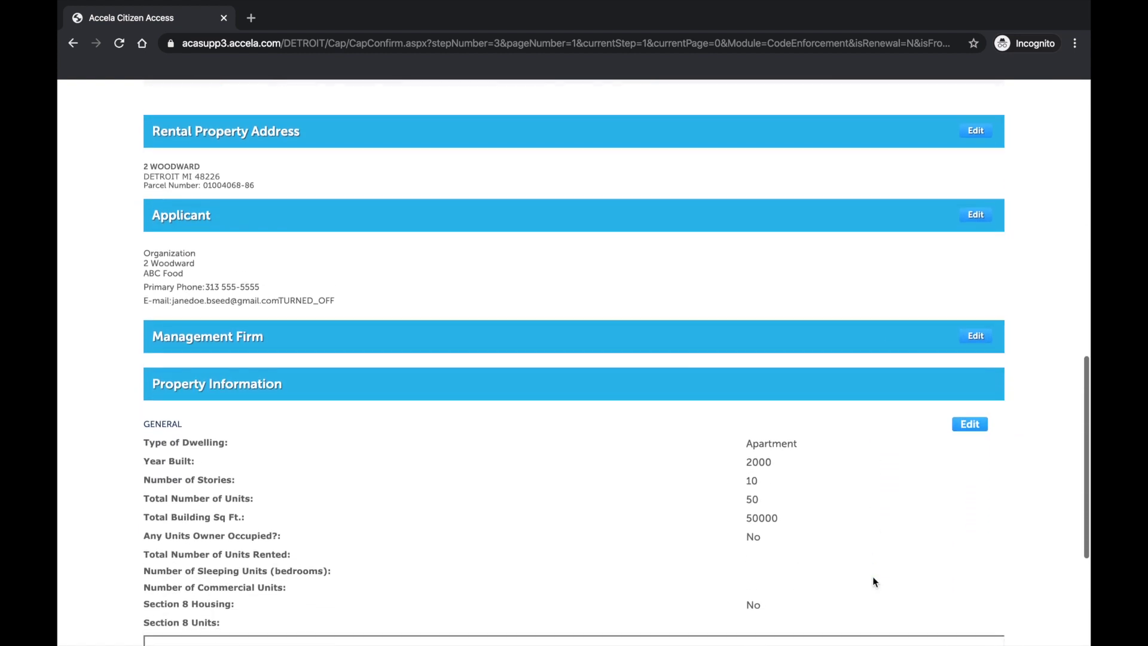
scroll(874, 581, "down", 1)
scroll(874, 581, "down", 1)
scroll(874, 582, "down", 3)
scroll(875, 581, "down", 1)
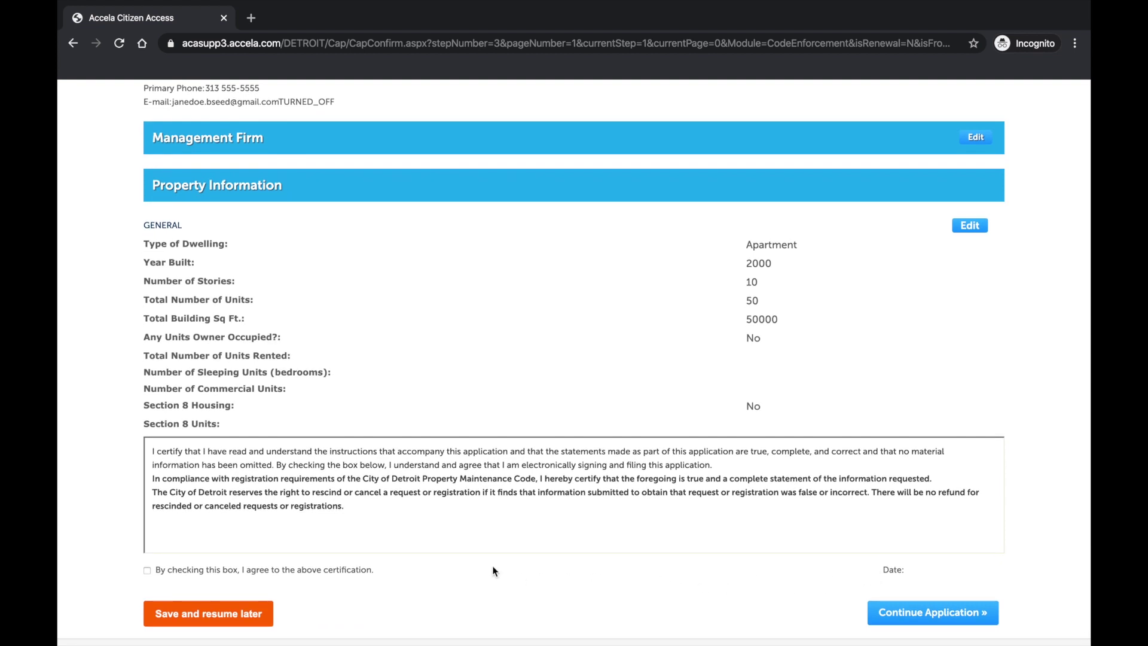
left_click(148, 570)
left_click(872, 615)
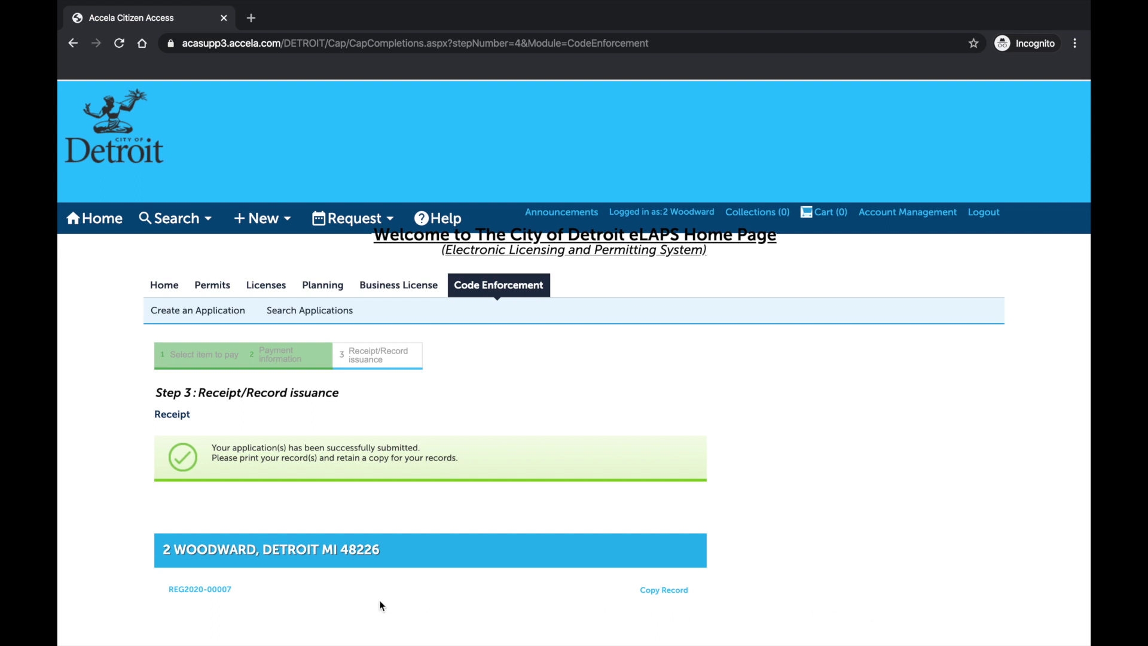
Step: Highlight the new record number REG2020-00007 on the receipt, then open its detail page
left_click_drag(238, 589, 163, 587)
left_click(162, 588)
left_click(187, 587)
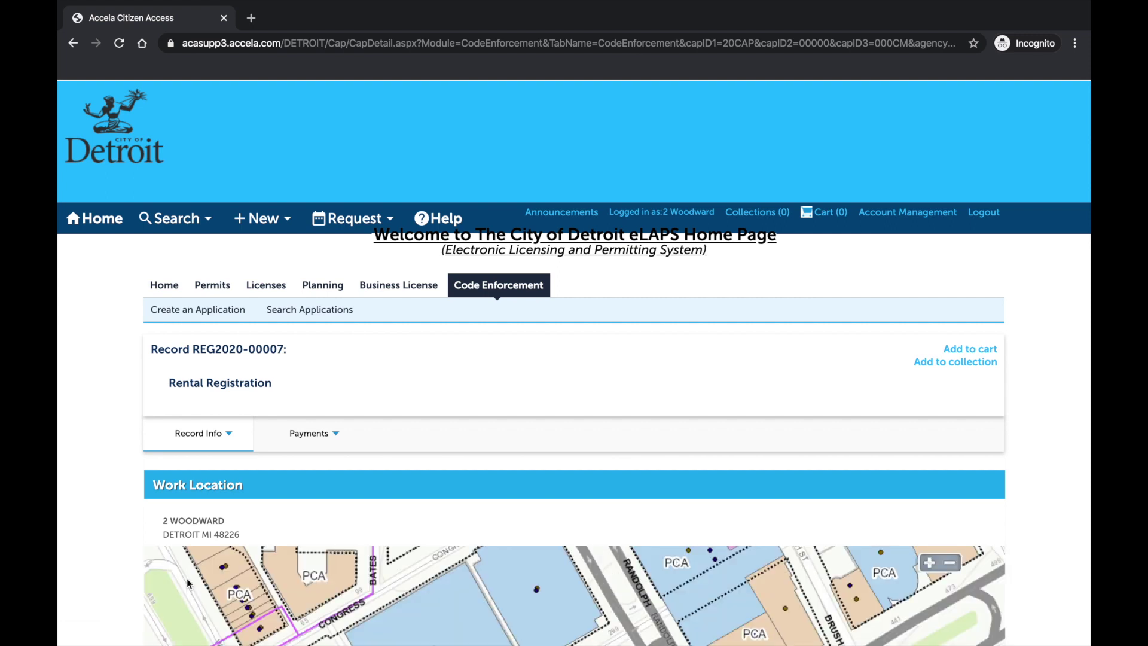
Step: Show REG2020-00007's Processing Status with the Review step expanded: due 04/13/2020, assigned to TBD
left_click(209, 436)
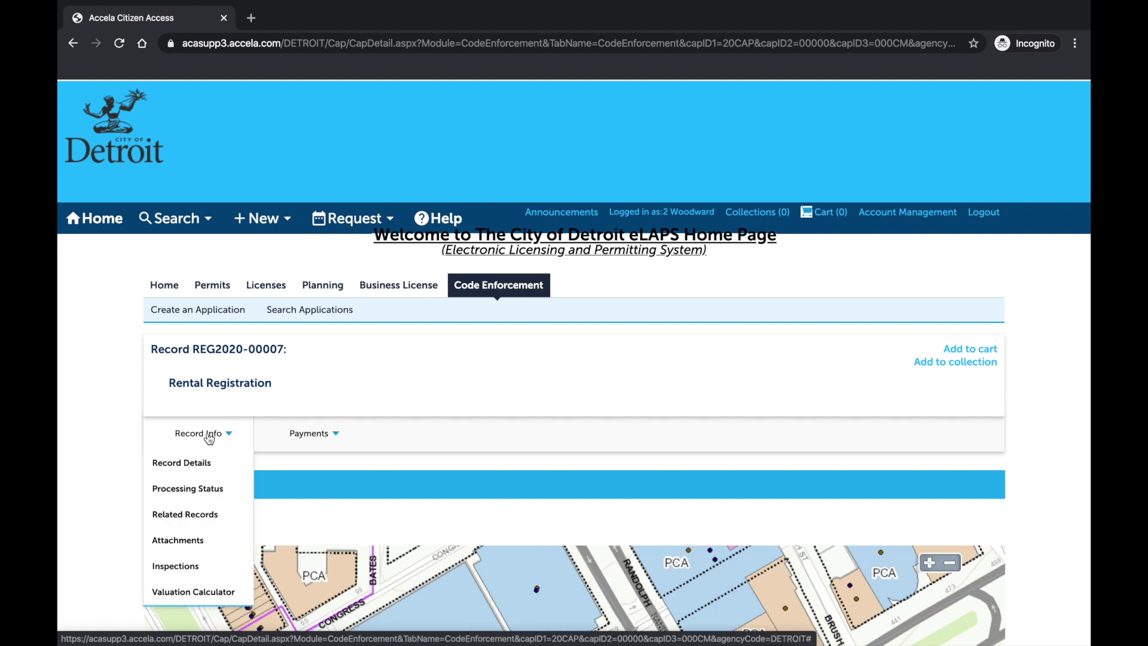
left_click(206, 488)
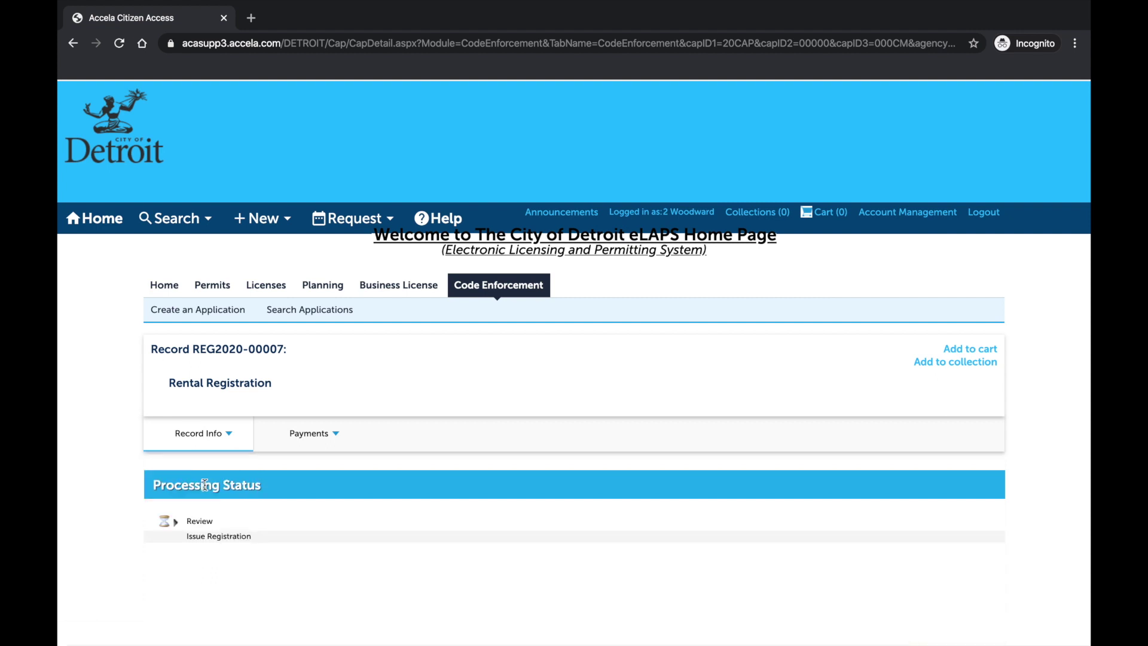
left_click(176, 524)
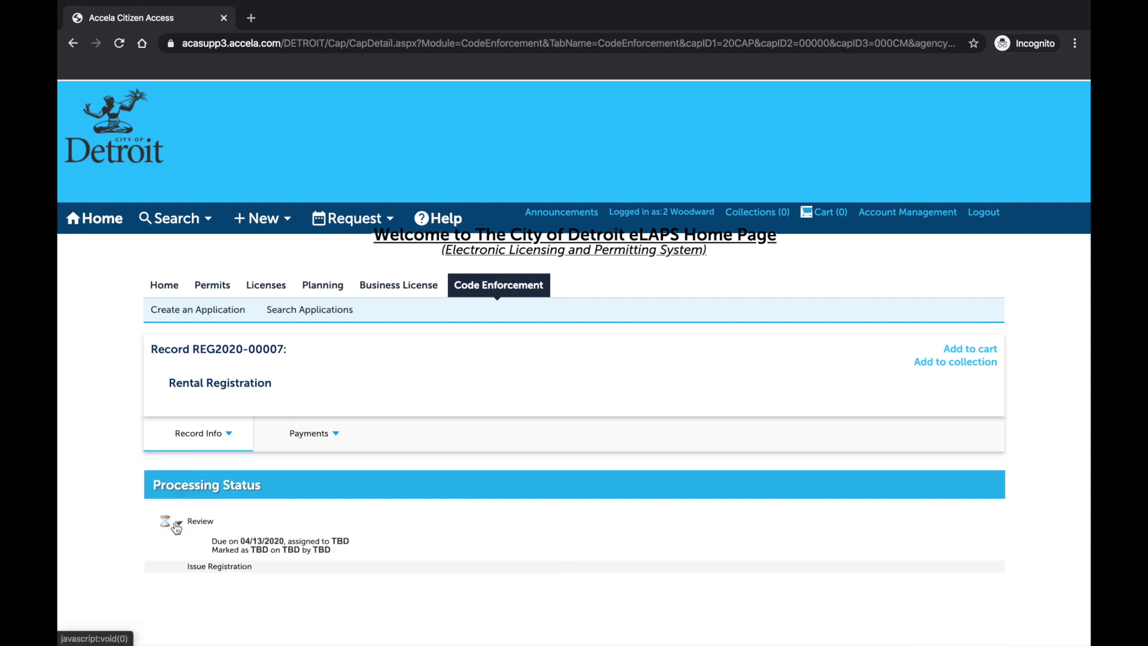